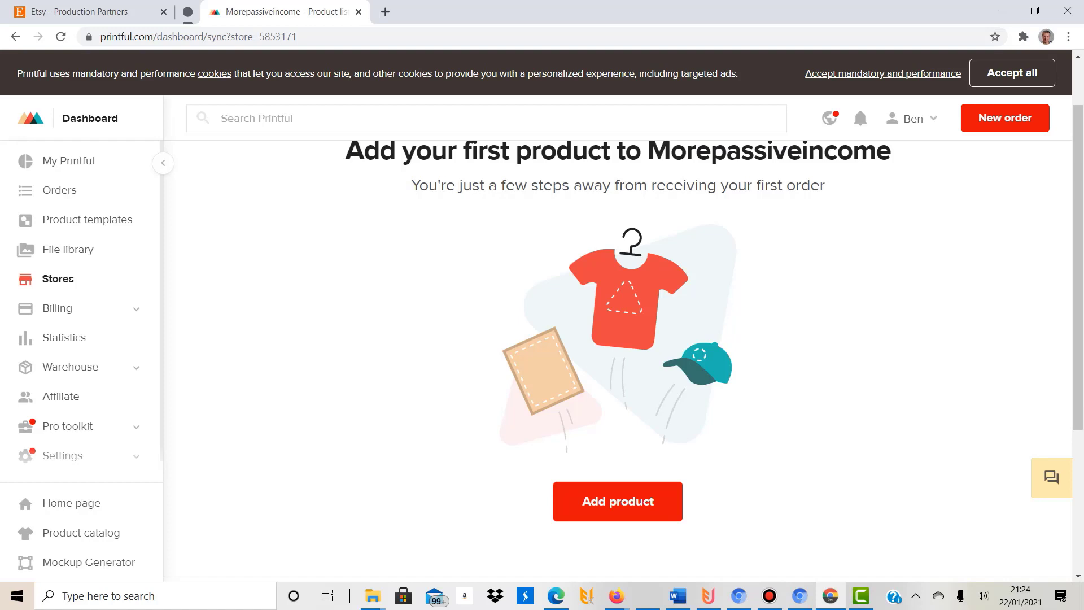
Start adding a store product and choose the Unisex Basic Softstyle T-Shirt | Gildan 64000 from the men's shirts
left_click(615, 498)
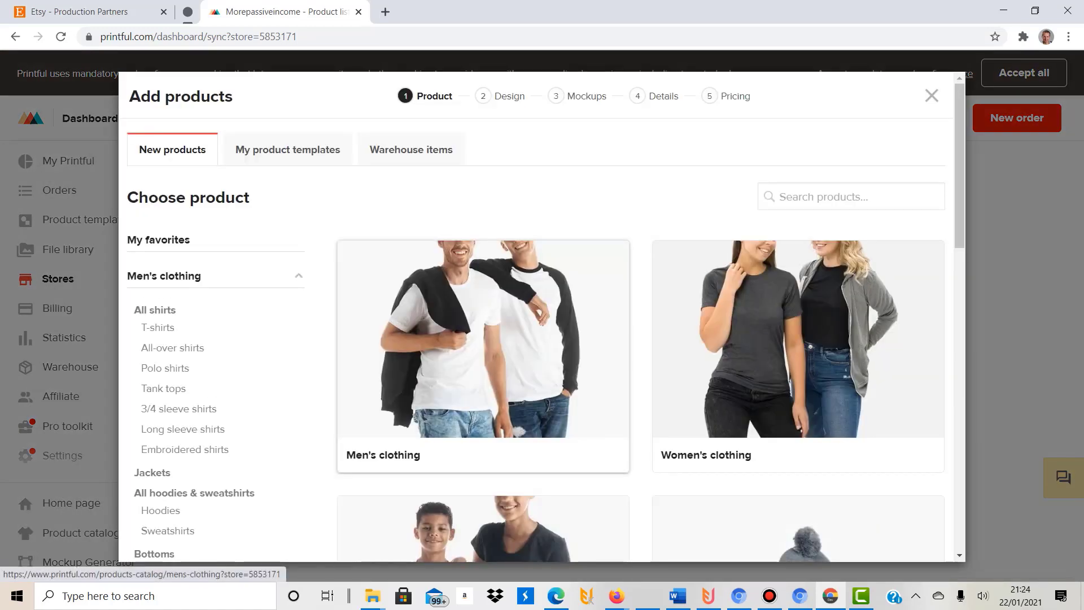
scroll(483, 338, "down", 6)
scroll(482, 339, "up", 6)
left_click(483, 339)
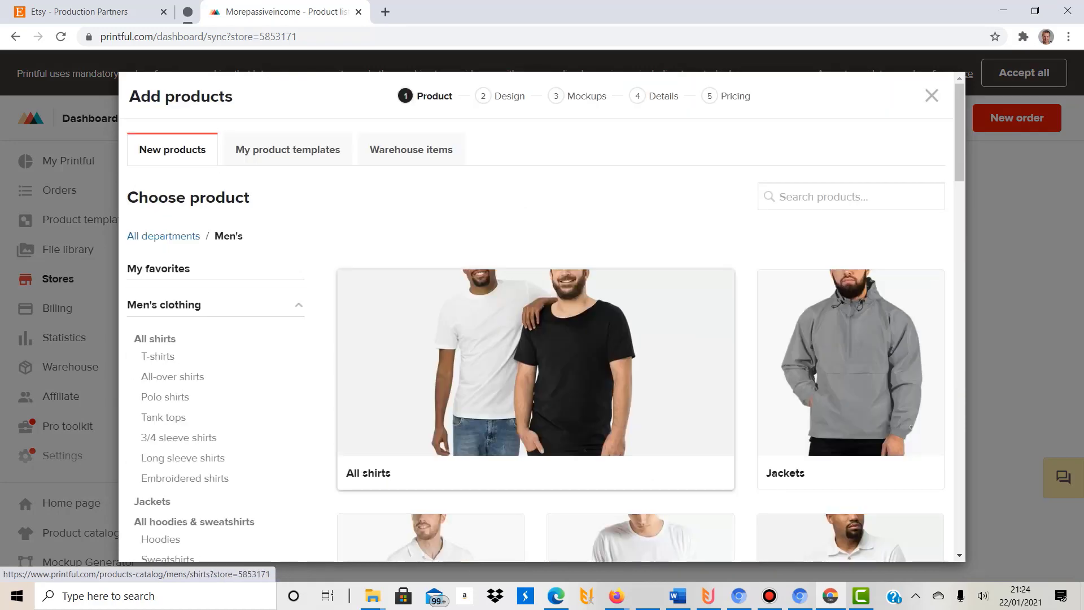
scroll(483, 339, "down", 3)
scroll(483, 339, "up", 3)
left_click(482, 339)
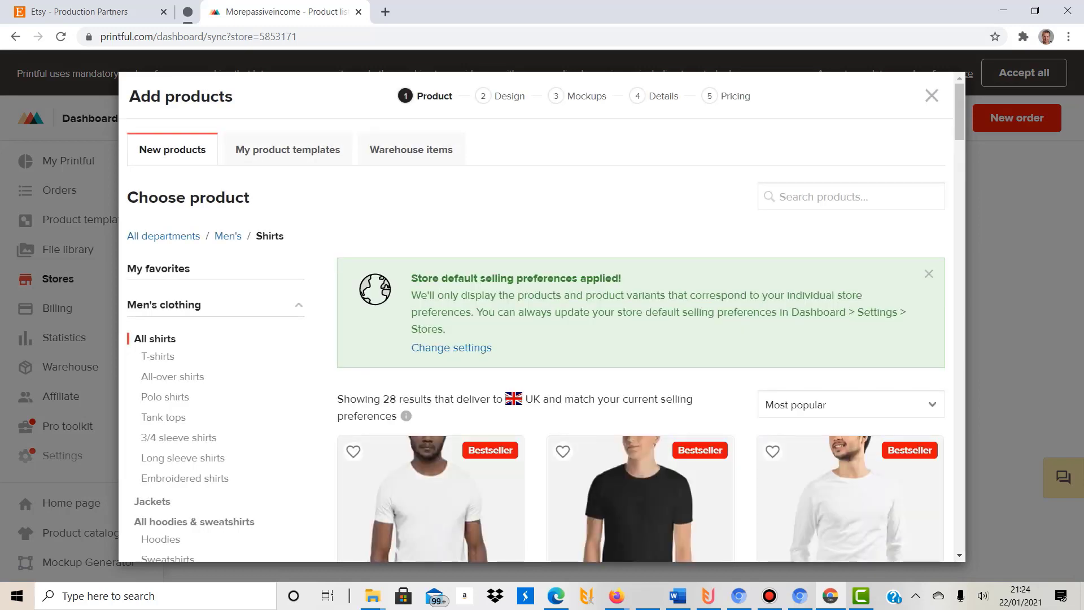
scroll(539, 319, "down", 3)
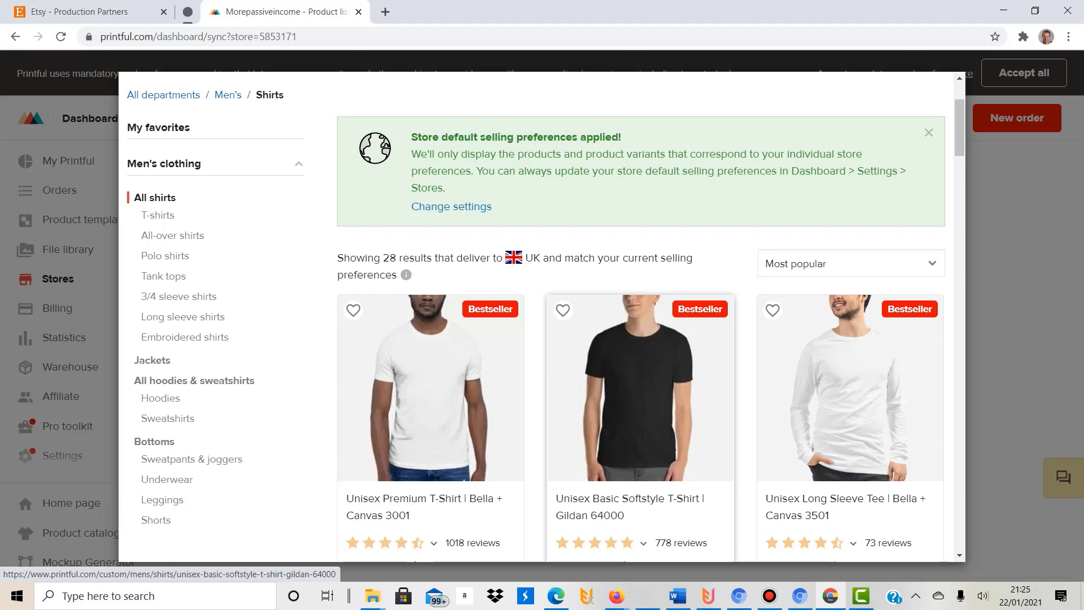
left_click(641, 389)
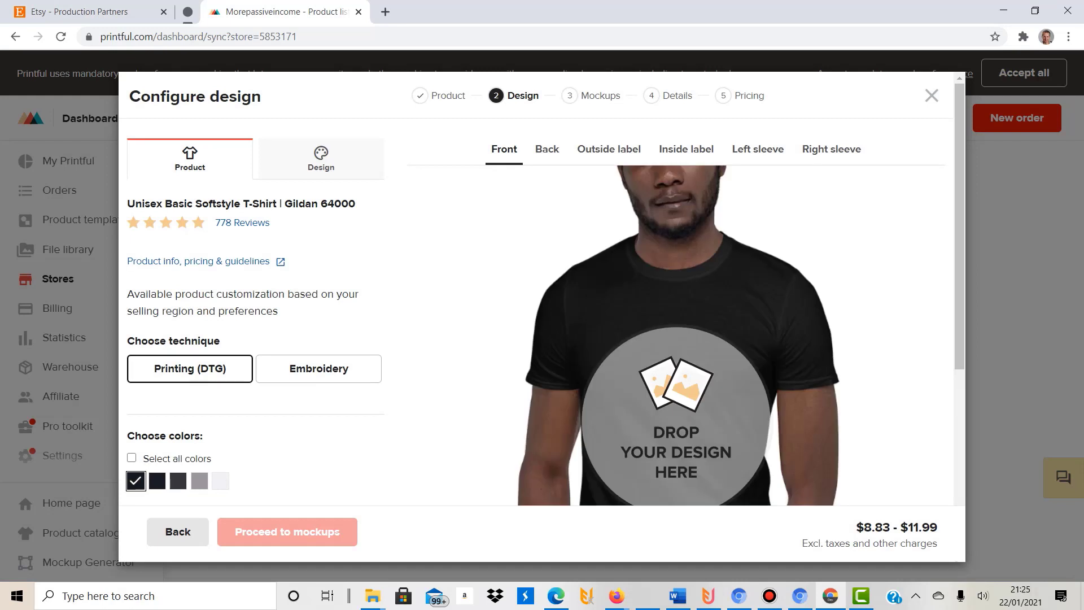
Add Navy and Dark Heather to the shirt's selected colors alongside Black, leaving Sport Grey out
scroll(537, 289, "down", 2)
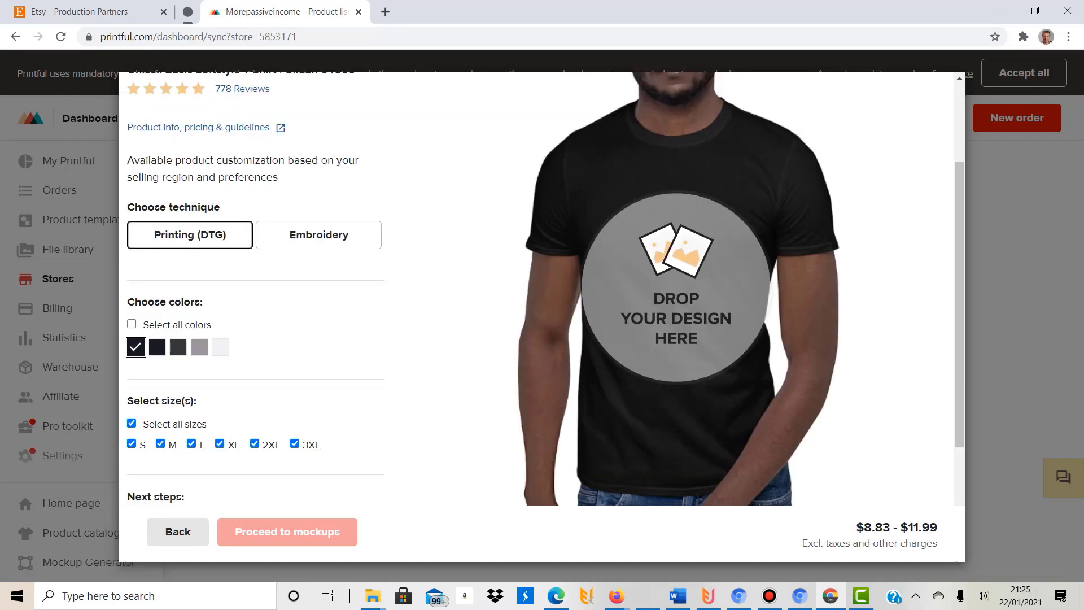
scroll(537, 288, "up", 2)
scroll(157, 348, "down", 2)
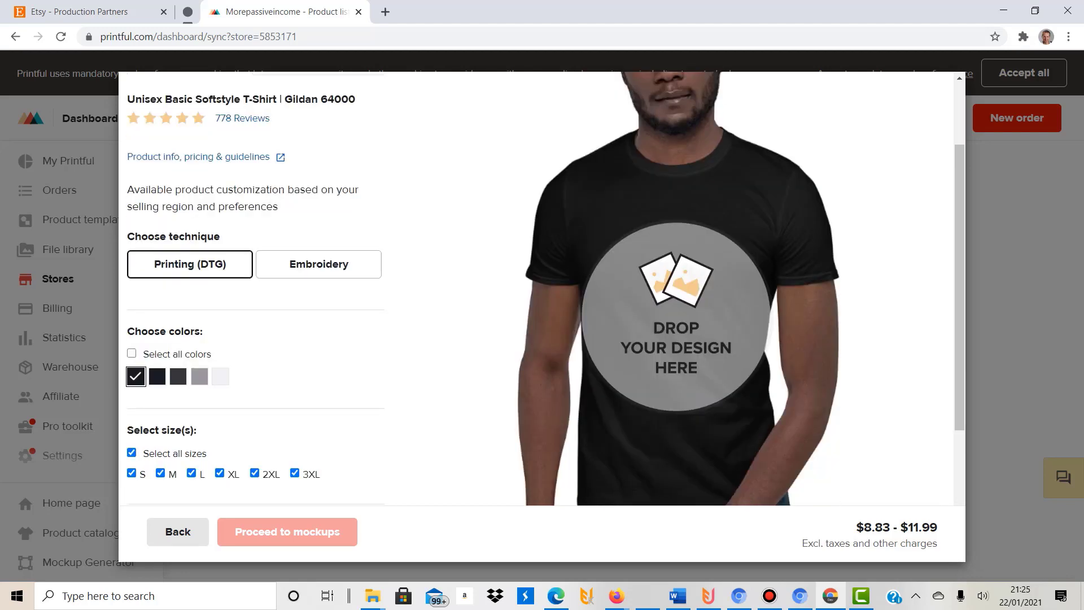
scroll(157, 347, "up", 2)
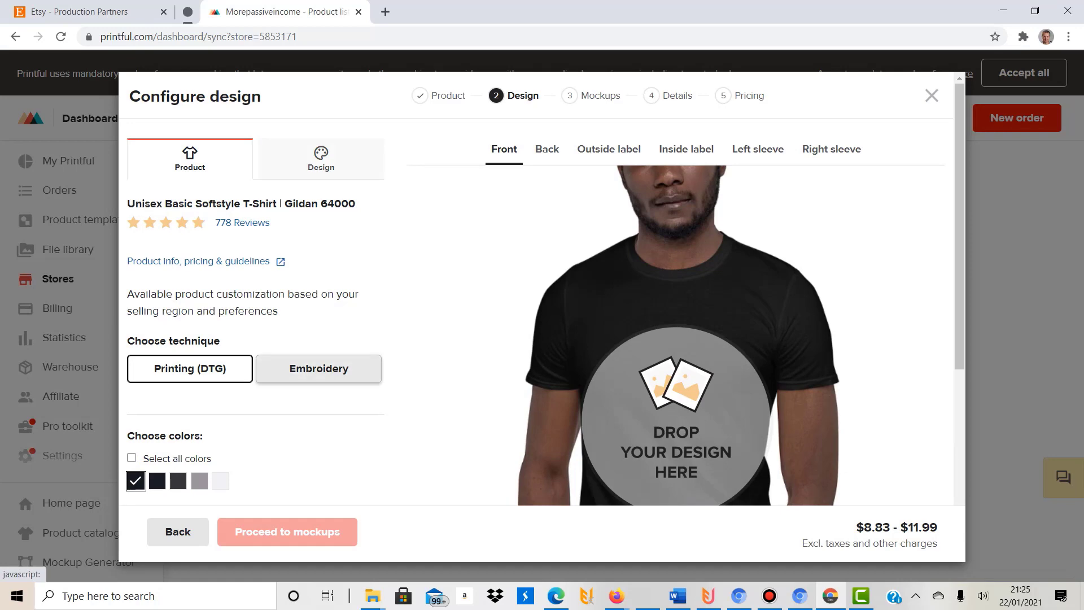
scroll(170, 395, "down", 1)
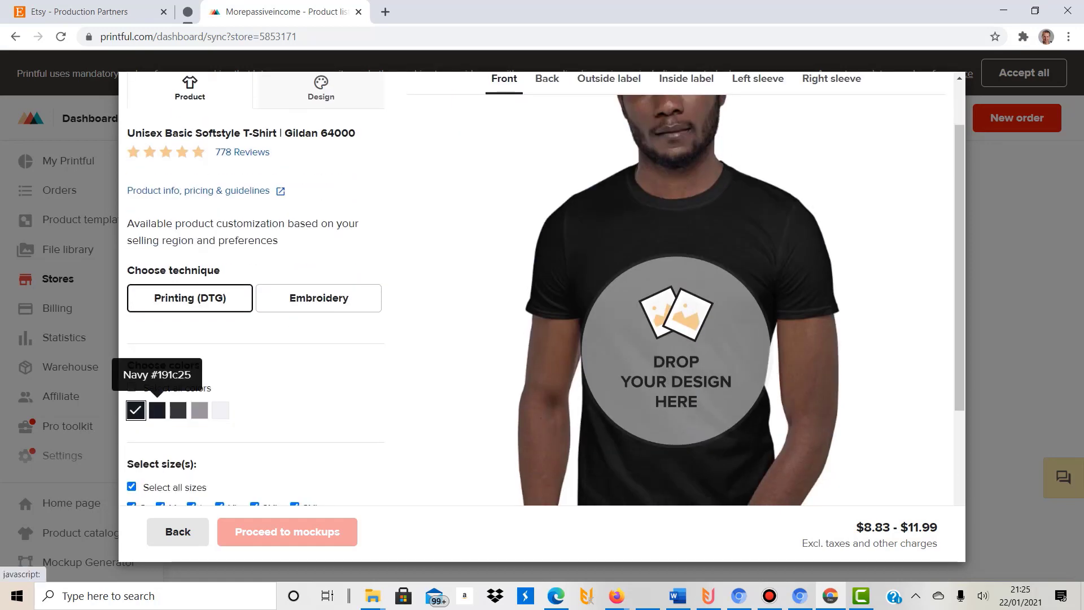
left_click(157, 410)
left_click(178, 410)
left_click(200, 410)
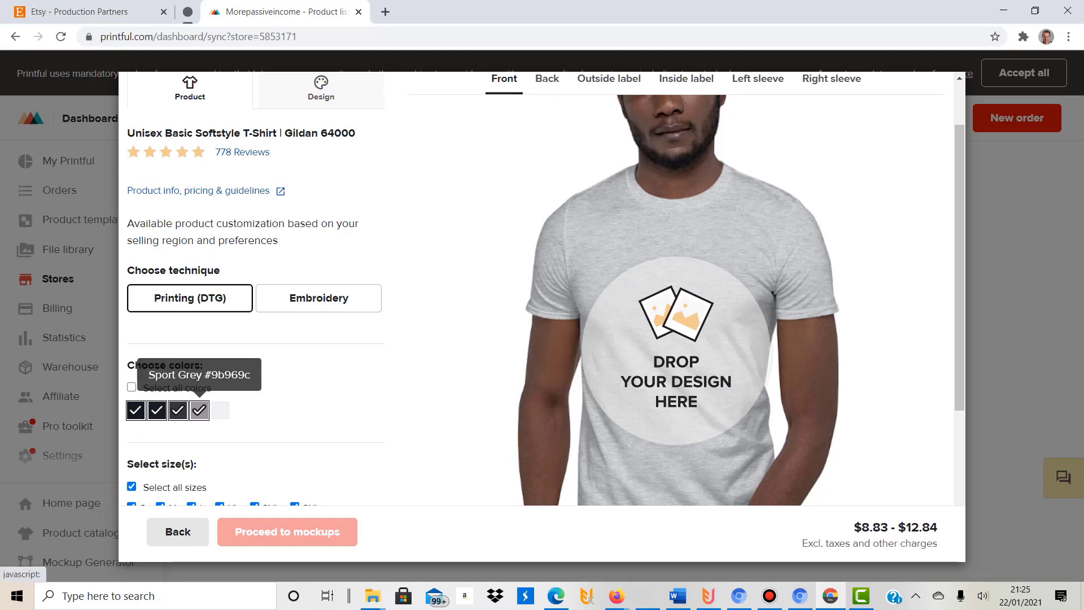
left_click(200, 410)
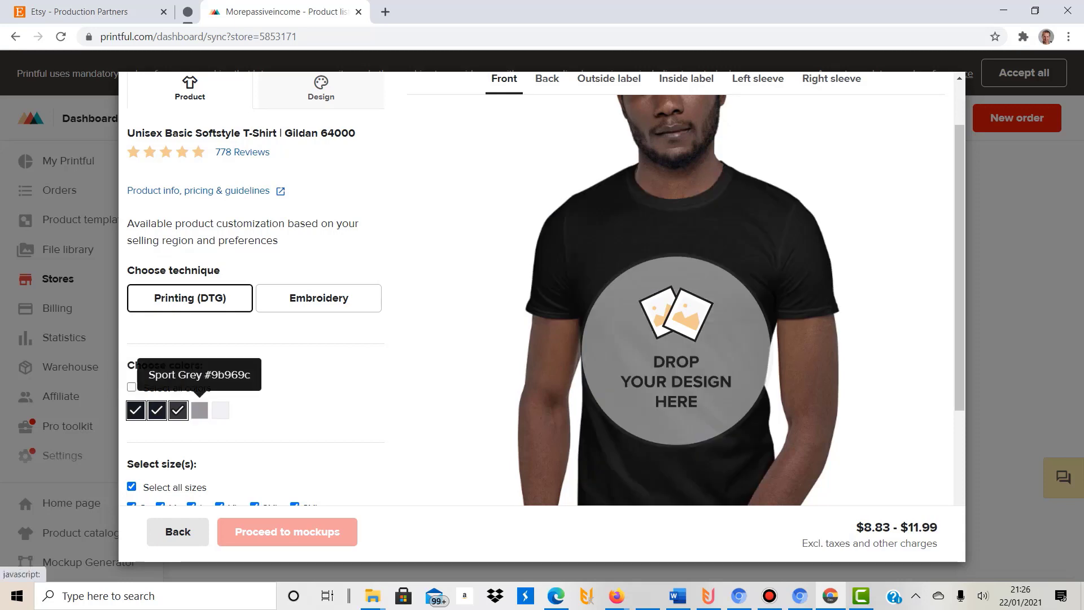
Place the Printful_Flamingo image from the file library's sample files on the front of the shirt
scroll(201, 407, "down", 3)
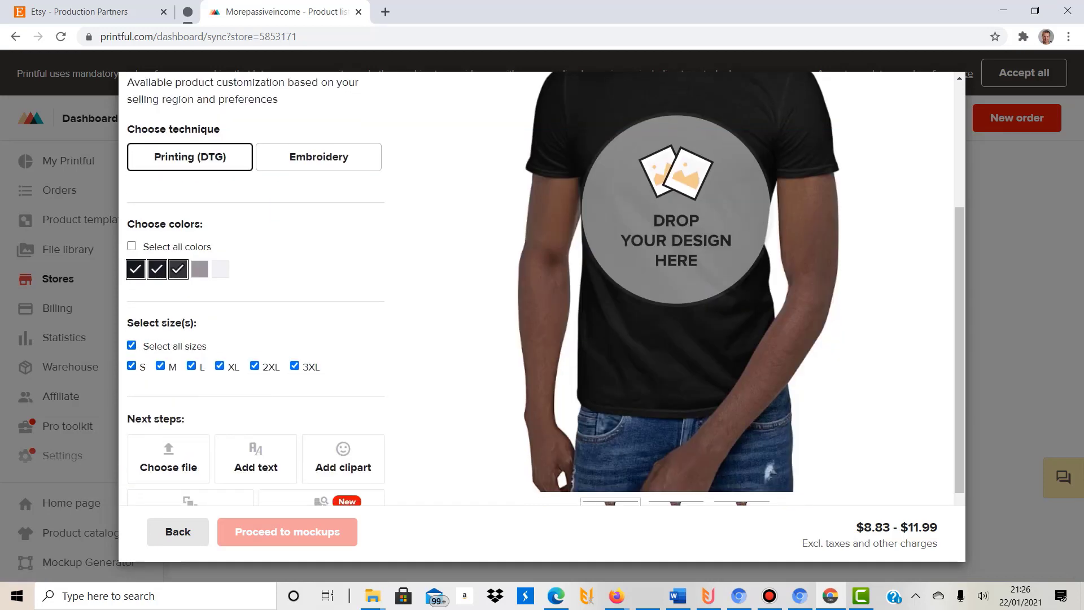
scroll(201, 407, "down", 2)
scroll(200, 407, "up", 5)
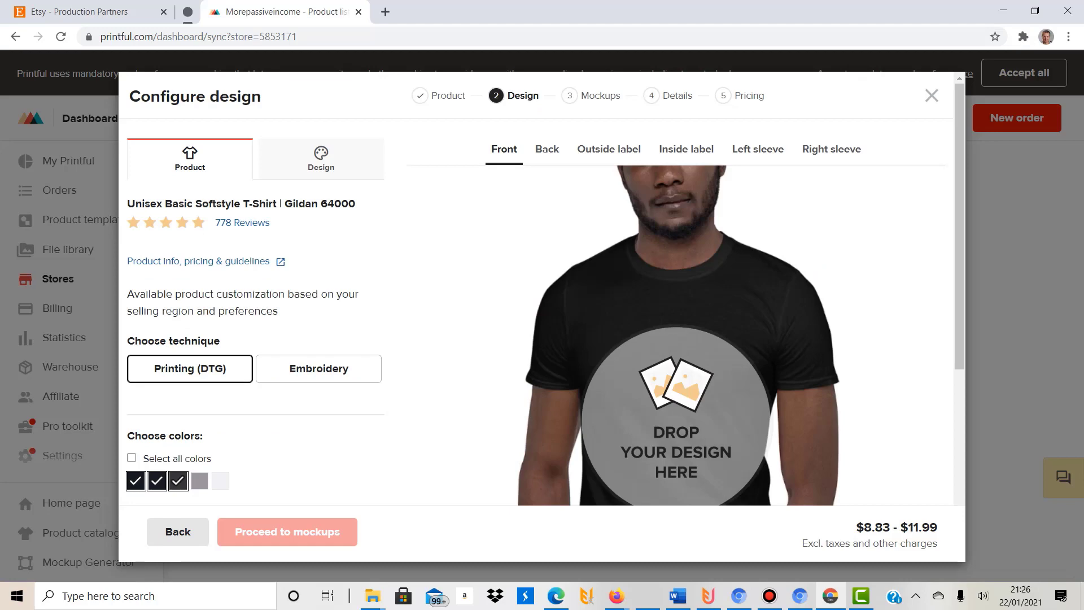
scroll(539, 311, "down", 4)
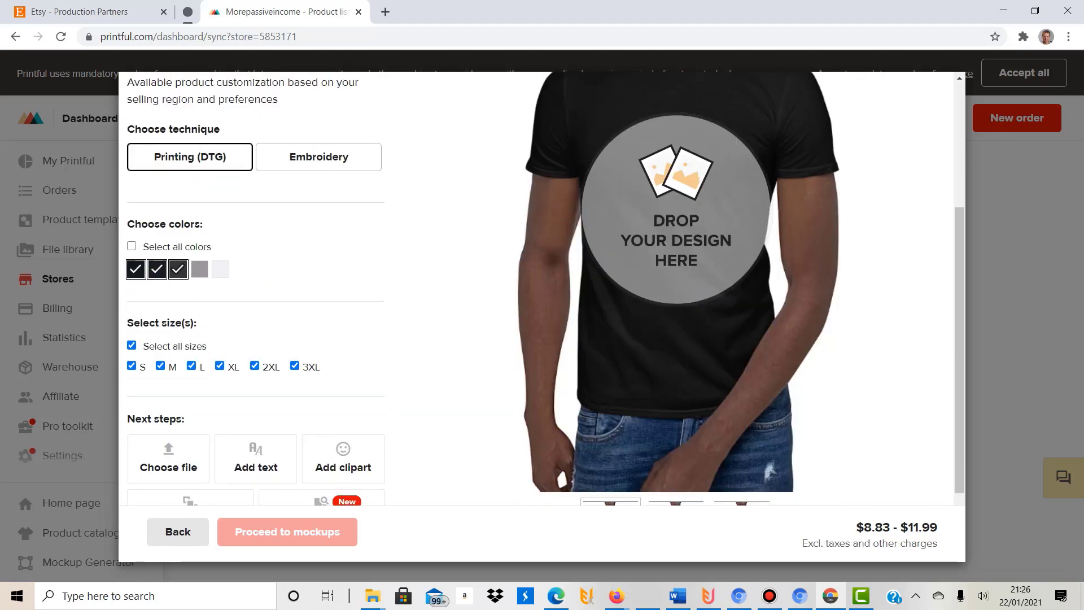
left_click(169, 458)
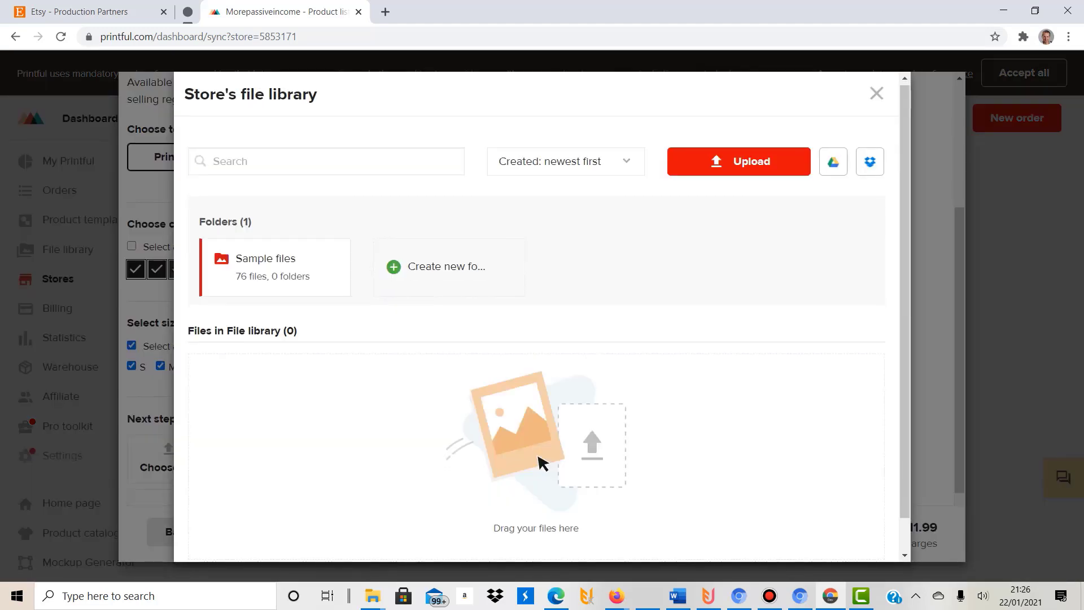
scroll(542, 316, "down", 1)
key("Escape")
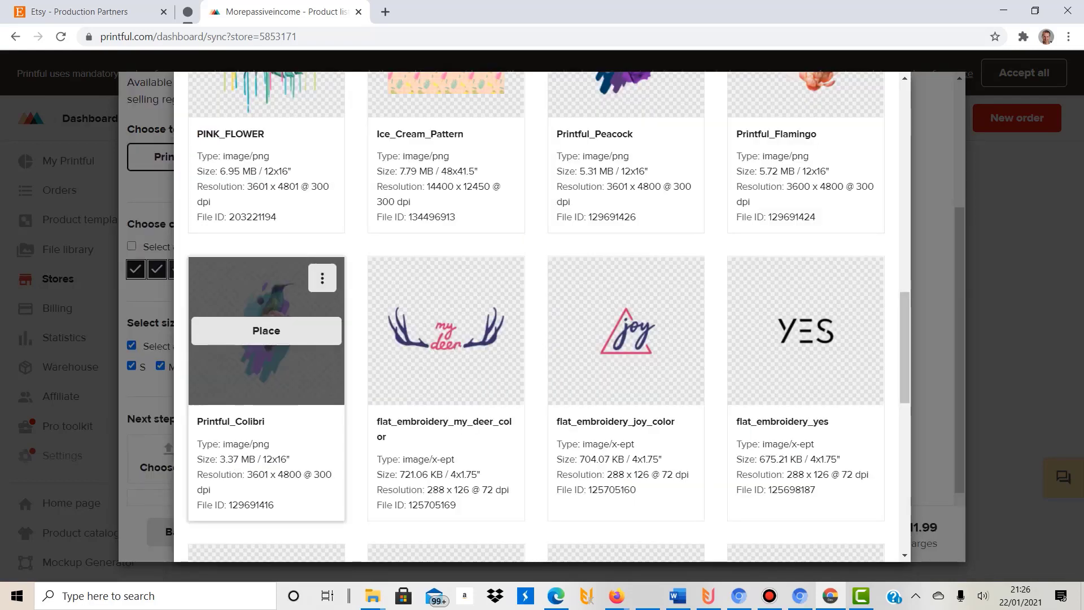
scroll(317, 287, "down", 7)
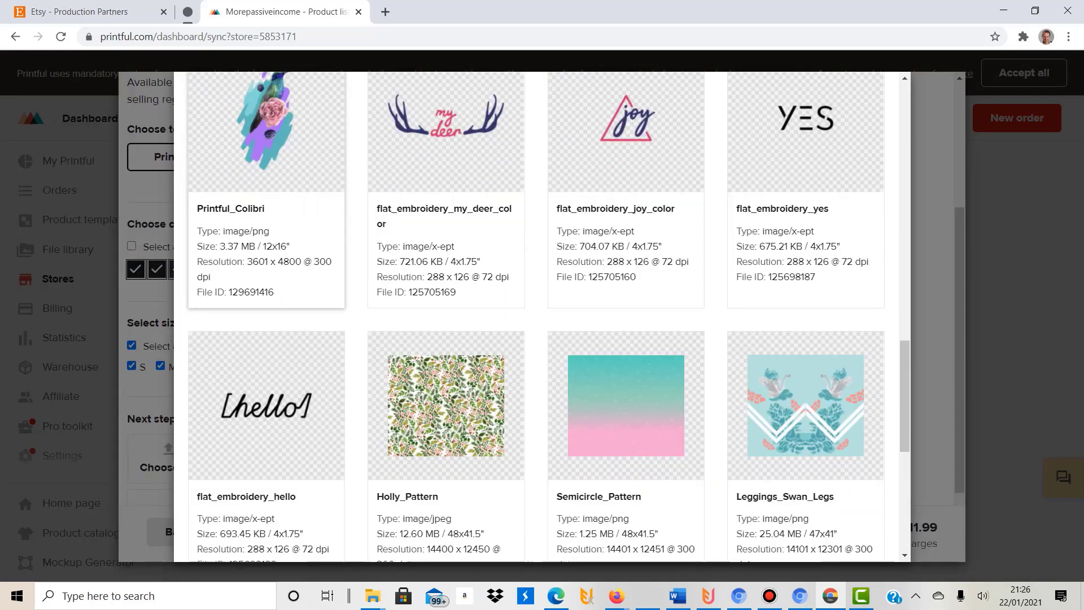
scroll(446, 317, "down", 3)
scroll(446, 316, "up", 9)
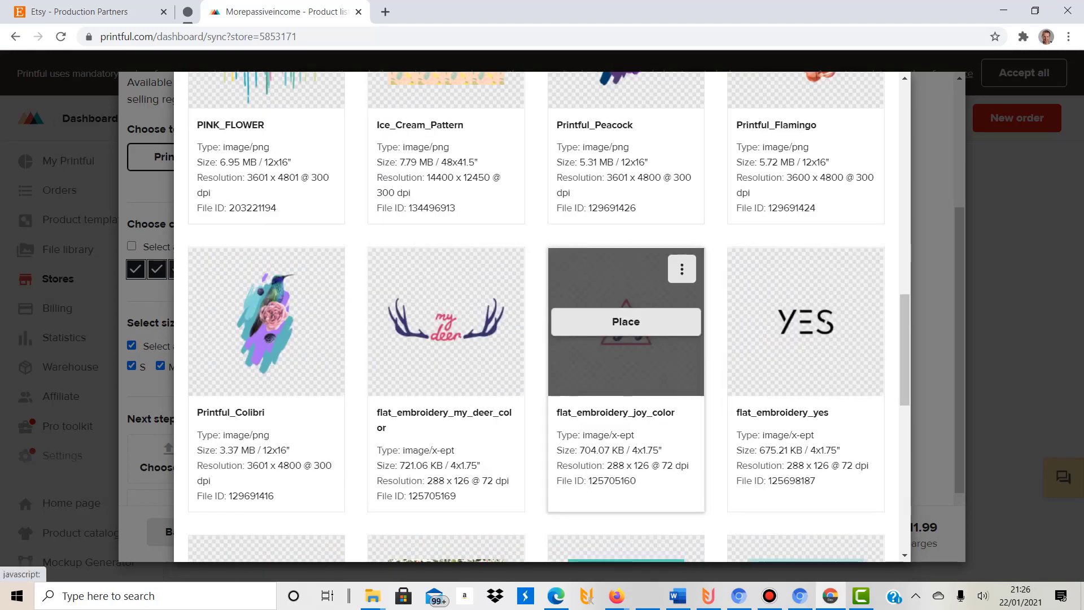
scroll(265, 338, "up", 5)
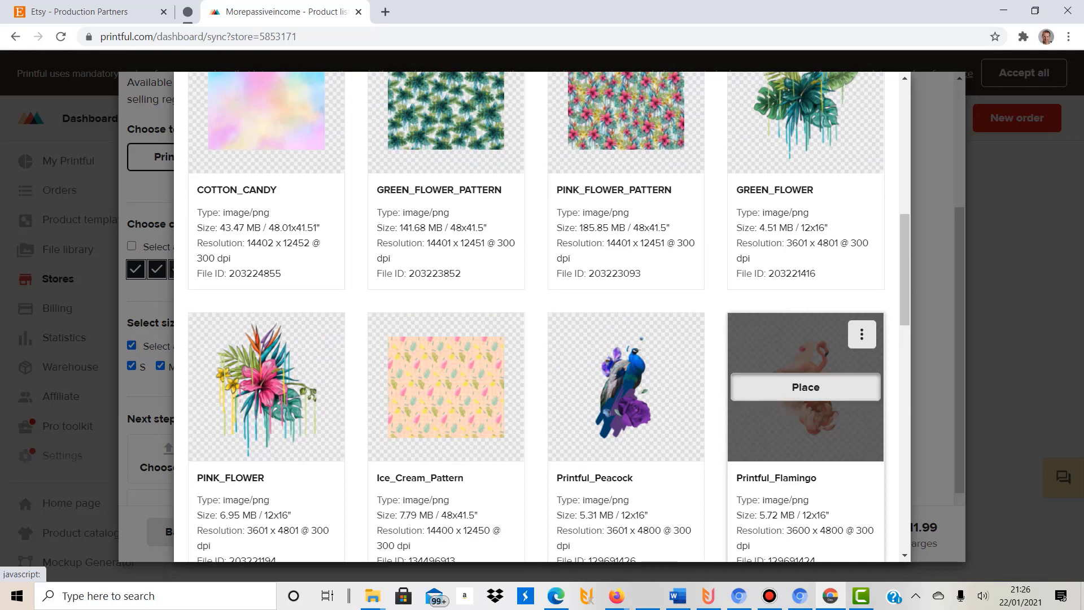
left_click(806, 387)
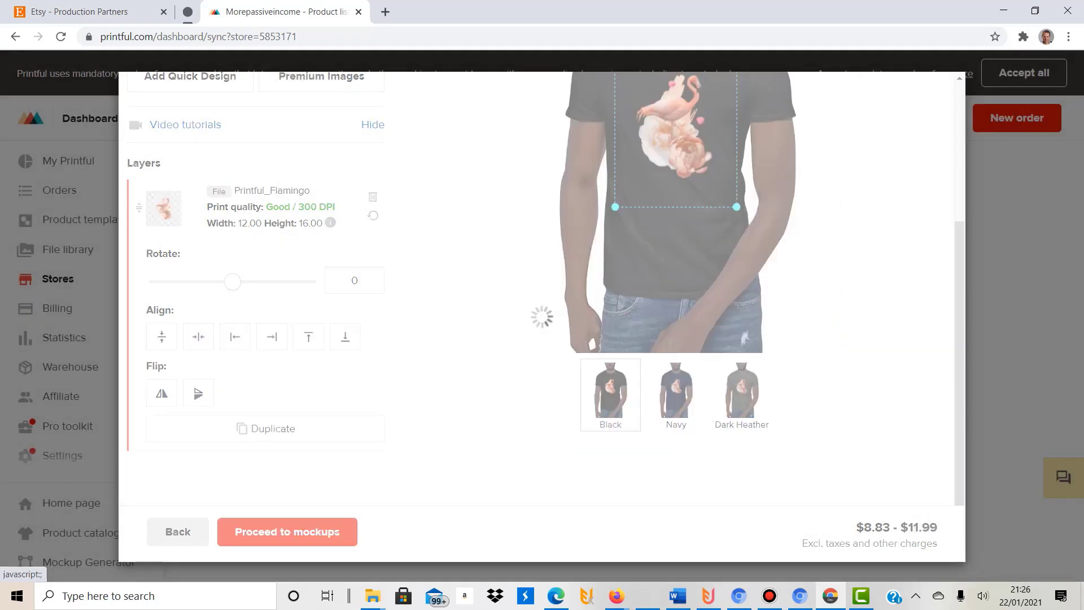
Enlarge the flamingo design on the shirt front to about 16.5 by 21.9 inches and proceed to the mockups
scroll(677, 316, "up", 1)
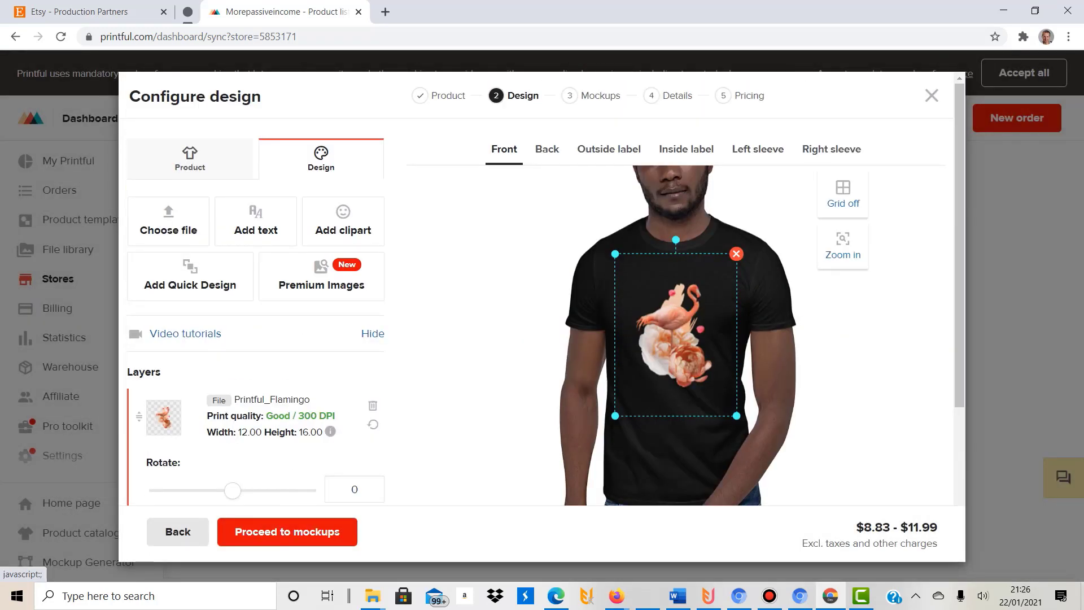
left_click_drag(737, 415, 765, 456)
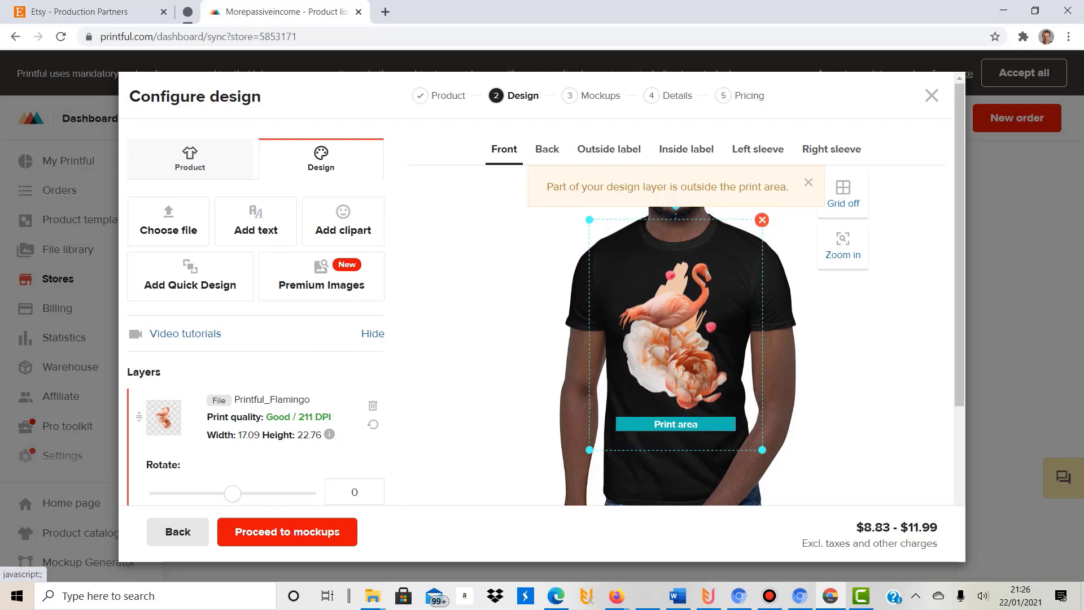
mouse_move(763, 450)
left_mouse_down()
mouse_move(751, 428)
mouse_move(763, 450)
left_mouse_up()
mouse_move(764, 451)
left_mouse_down()
mouse_move(790, 486)
mouse_move(760, 447)
left_mouse_up()
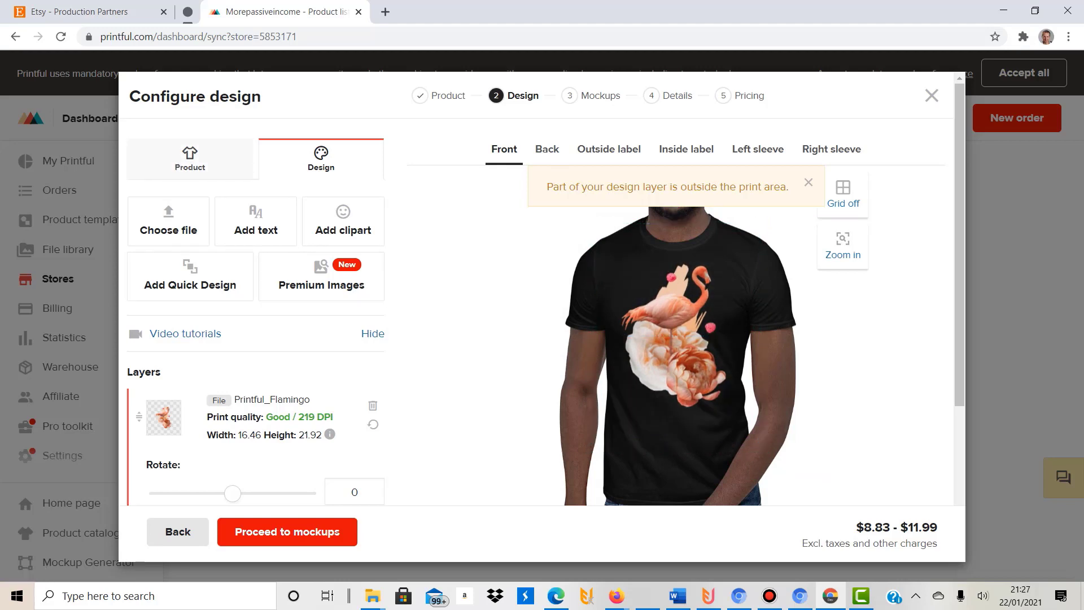
scroll(542, 339, "down", 4)
scroll(542, 339, "up", 4)
left_click(287, 532)
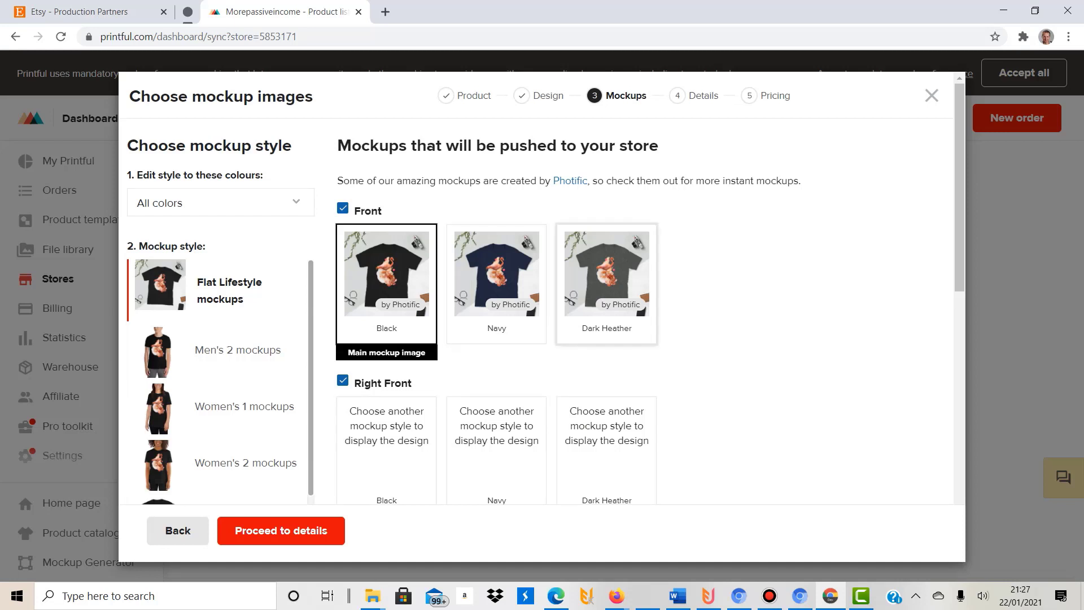
Try the Men's 2, Women's 1, Men's and Flat Lifestyle mockup styles on all shirt colors
left_click(237, 350)
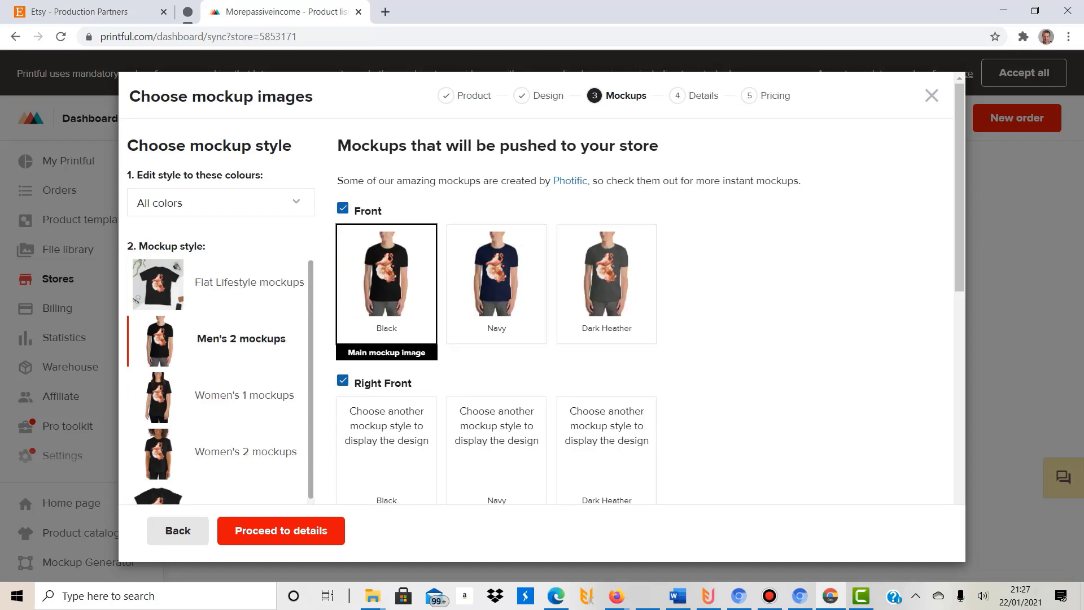
scroll(225, 381, "down", 1)
left_click(244, 326)
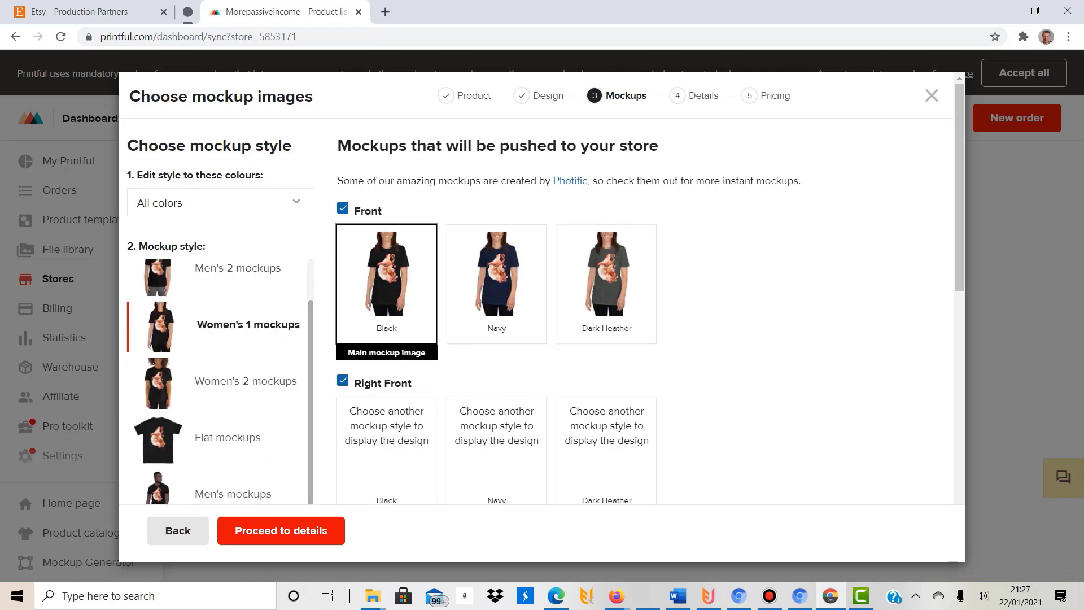
scroll(220, 381, "down", 5)
scroll(226, 382, "up", 2)
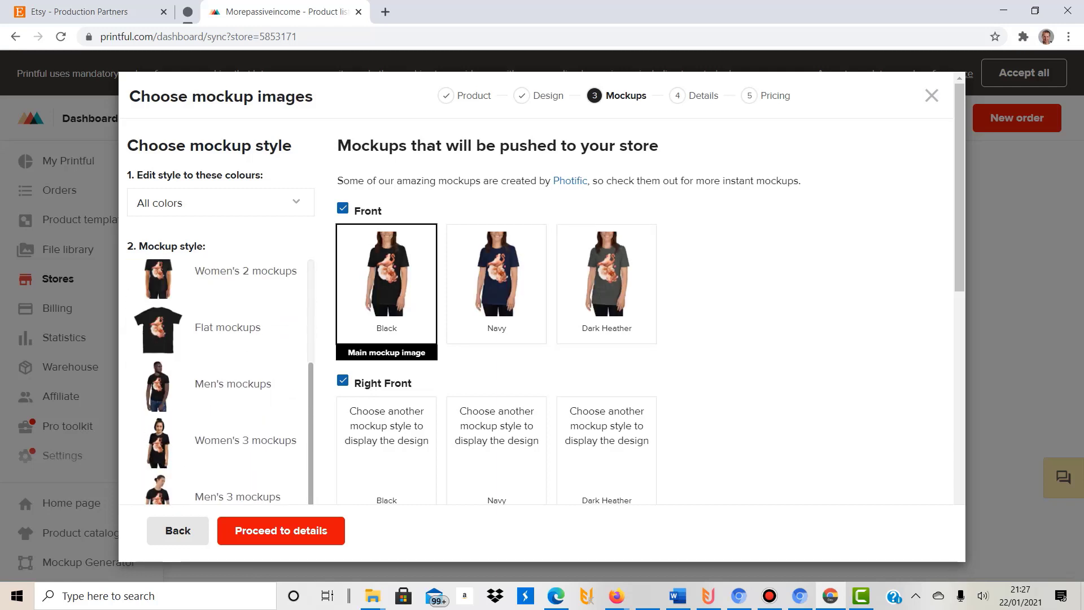
left_click(236, 384)
scroll(496, 377, "down", 5)
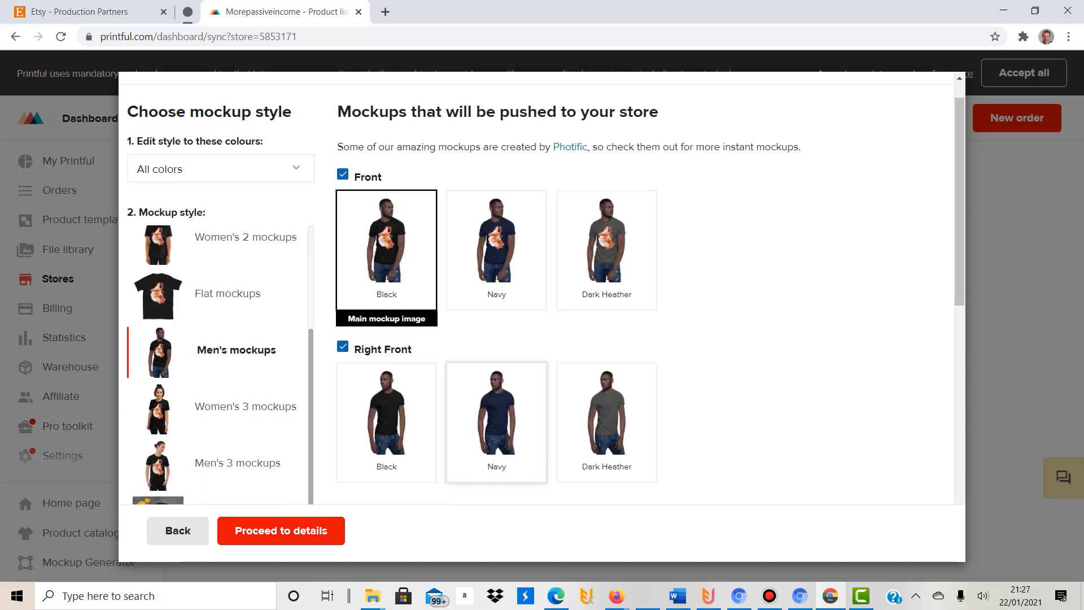
scroll(496, 378, "up", 5)
scroll(220, 382, "up", 3)
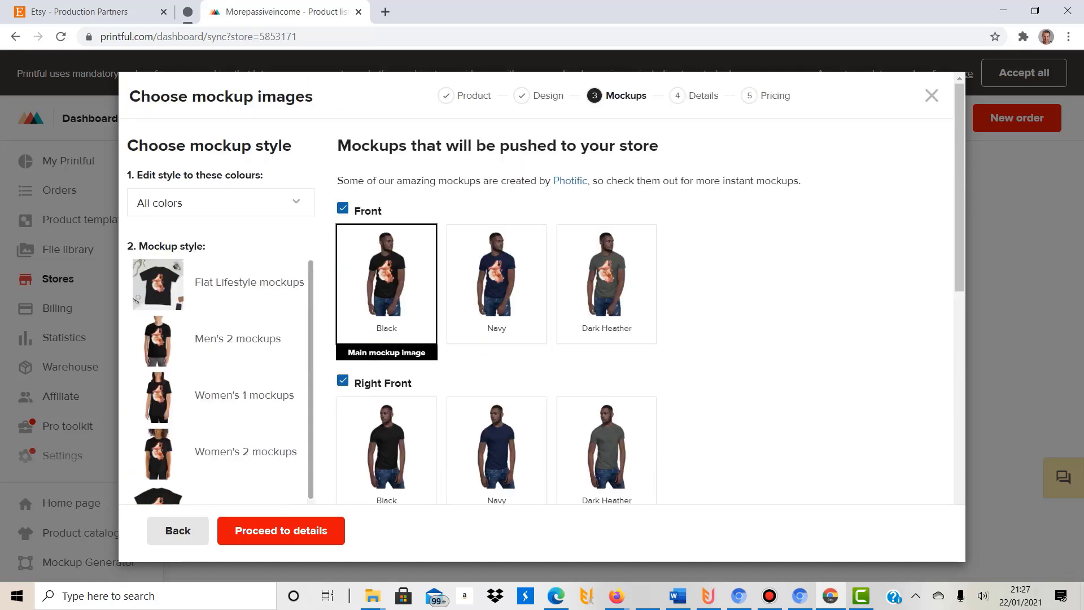
left_click(236, 284)
scroll(236, 339, "down", 4)
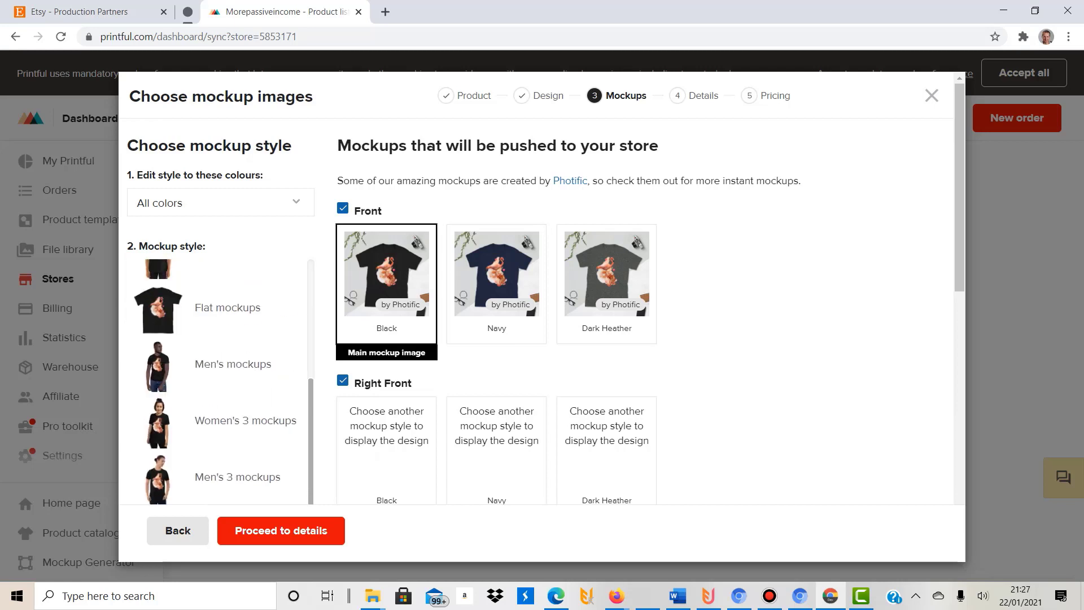
Apply the Flat mockups style to all colors and proceed to the product details
left_click(228, 308)
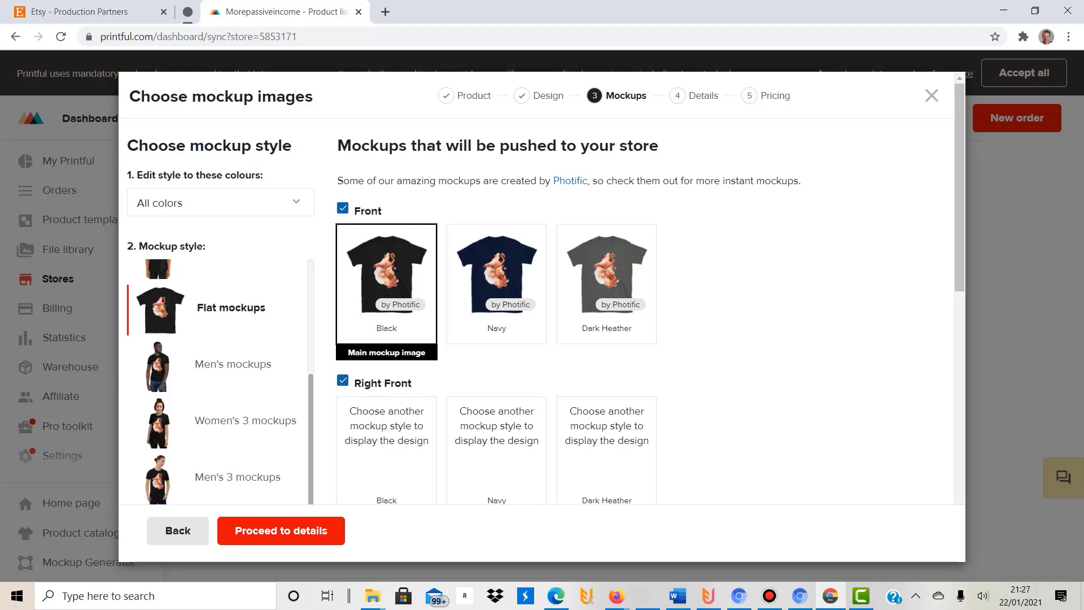
scroll(220, 384, "down", 10)
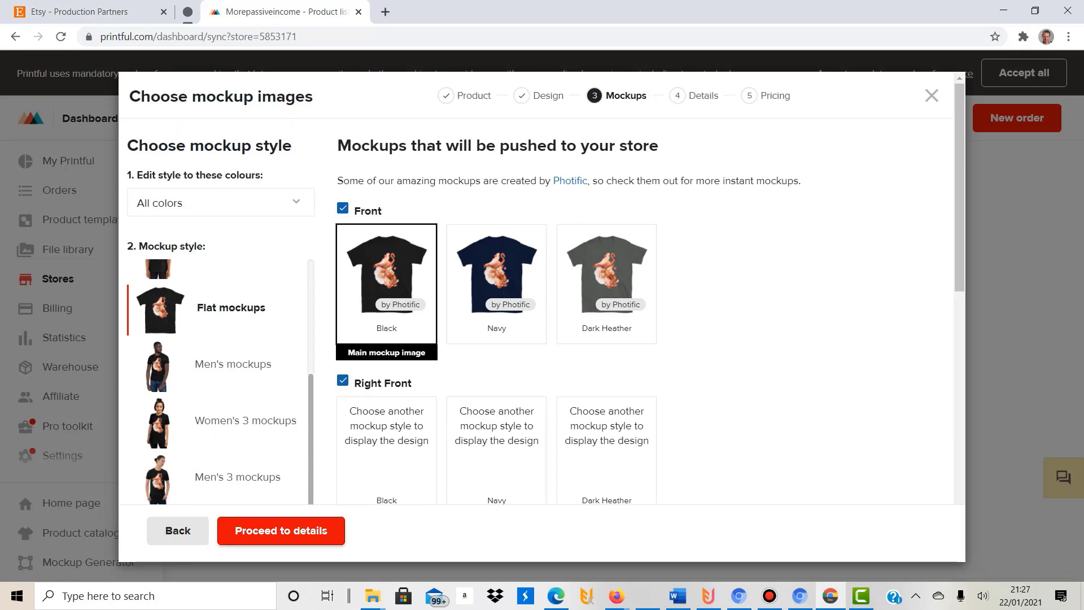
left_click(280, 531)
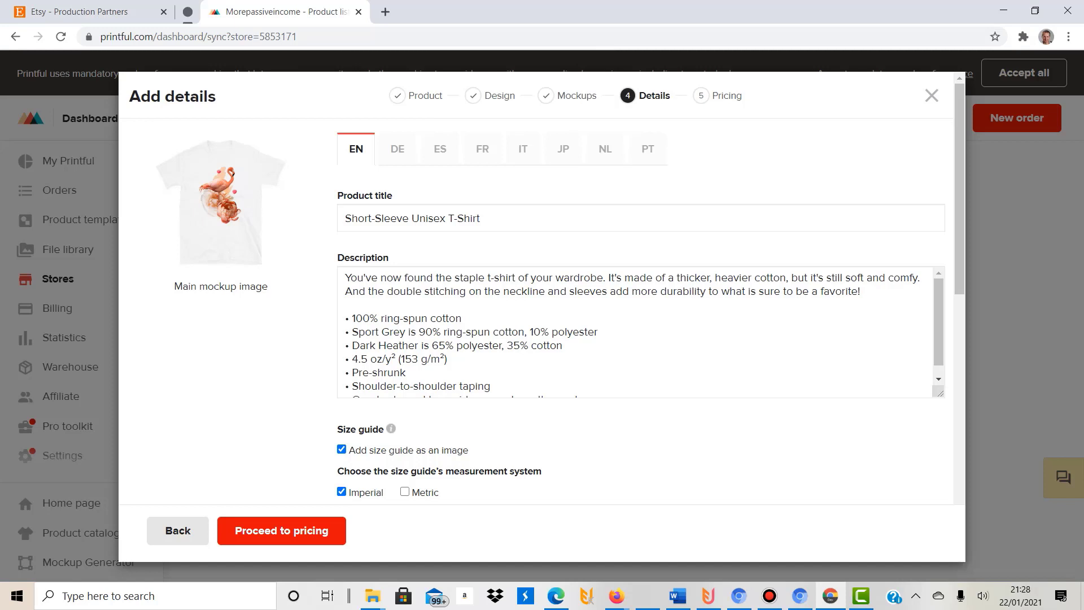
Replace the product title with "Funny Horse Riding Unisex T-Shirt, perfect for everyone who loves horses, ...."
left_click_drag(345, 218, 481, 218)
left_click(482, 218)
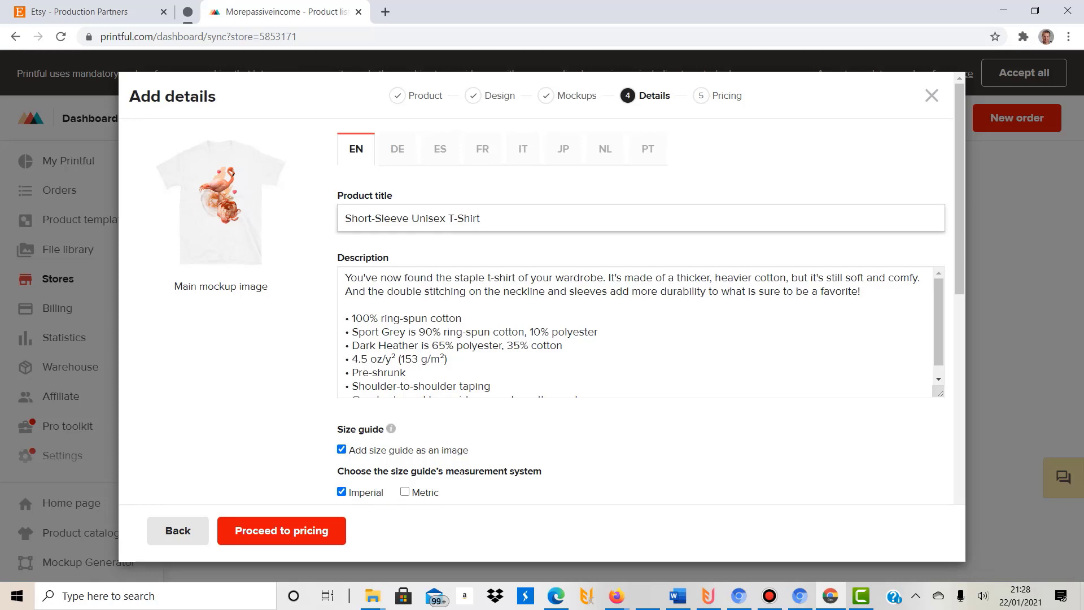
left_click_drag(412, 218, 481, 217)
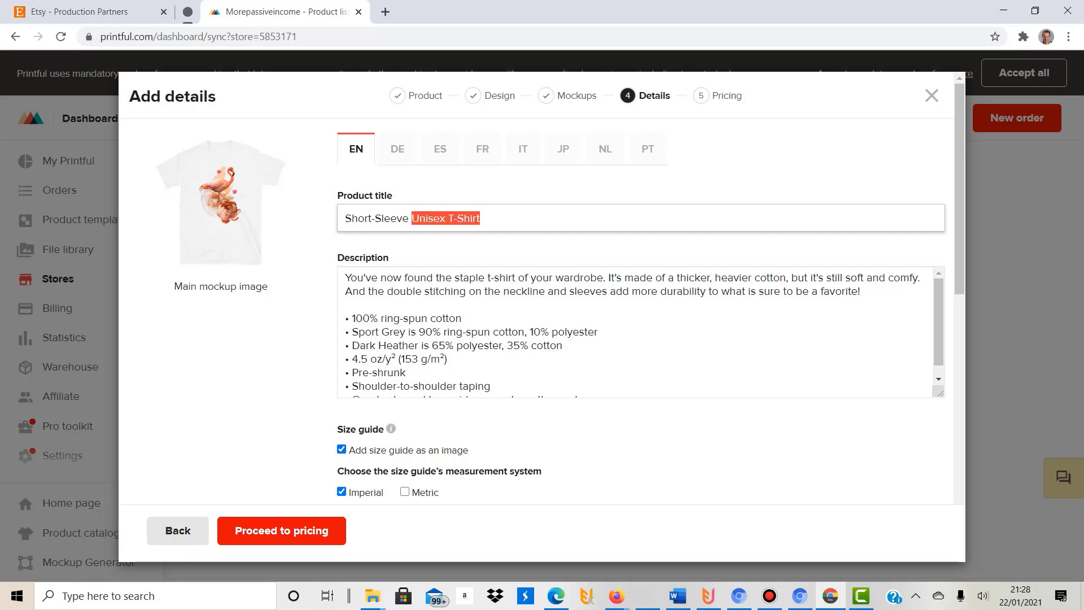
left_click(345, 218)
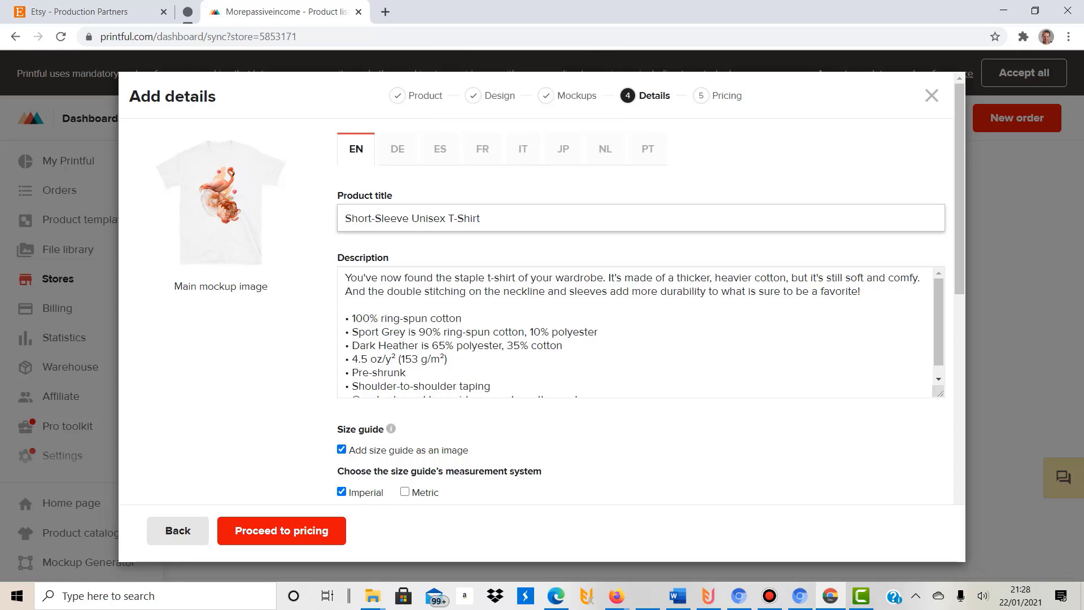
type("Funny Horse R")
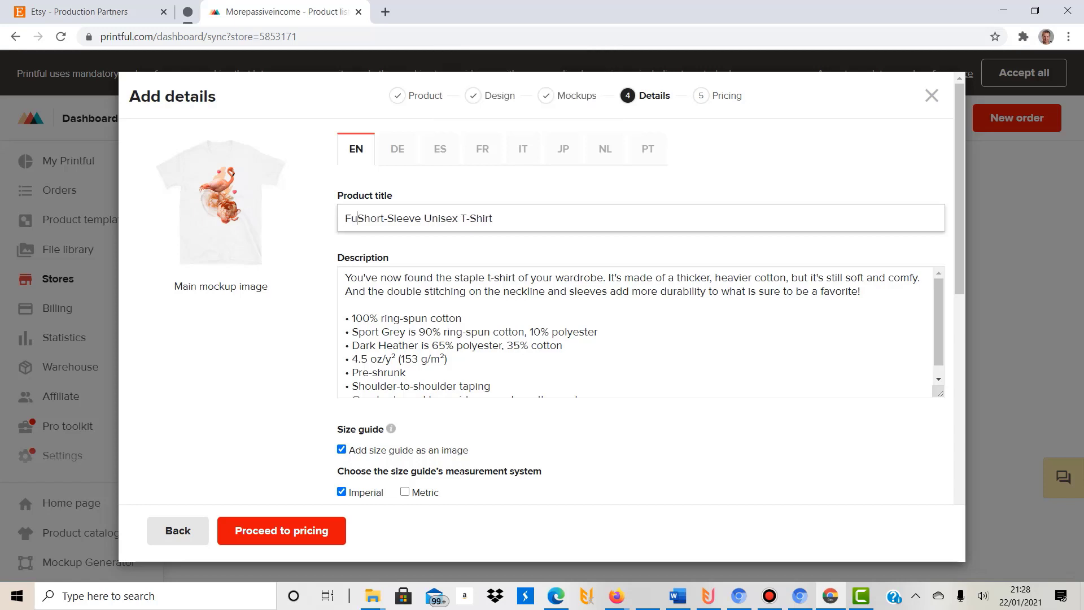
type("iding Un")
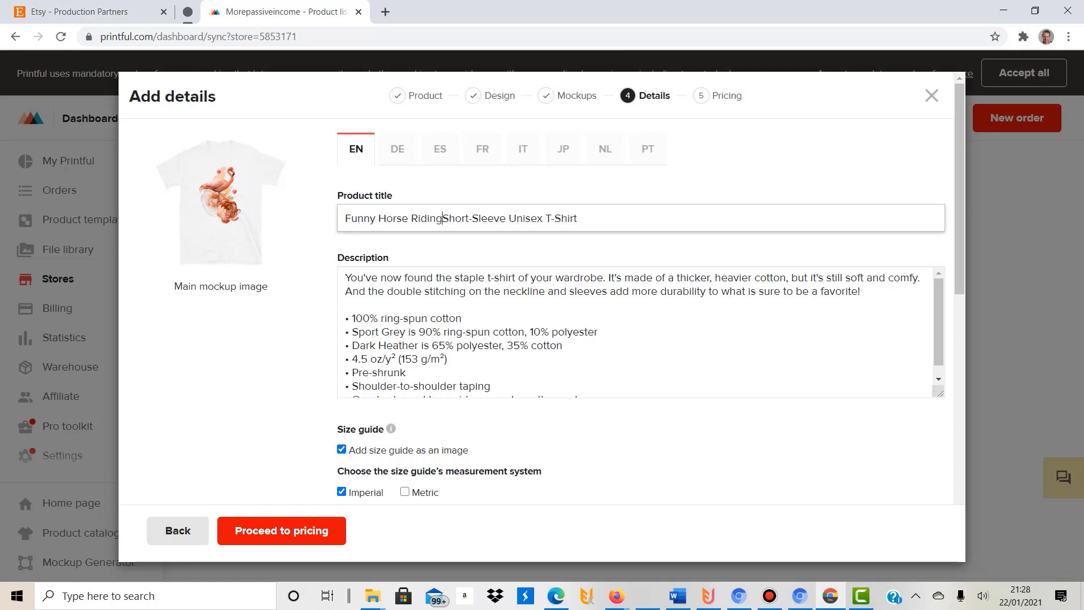
type("isex T-Shirt,")
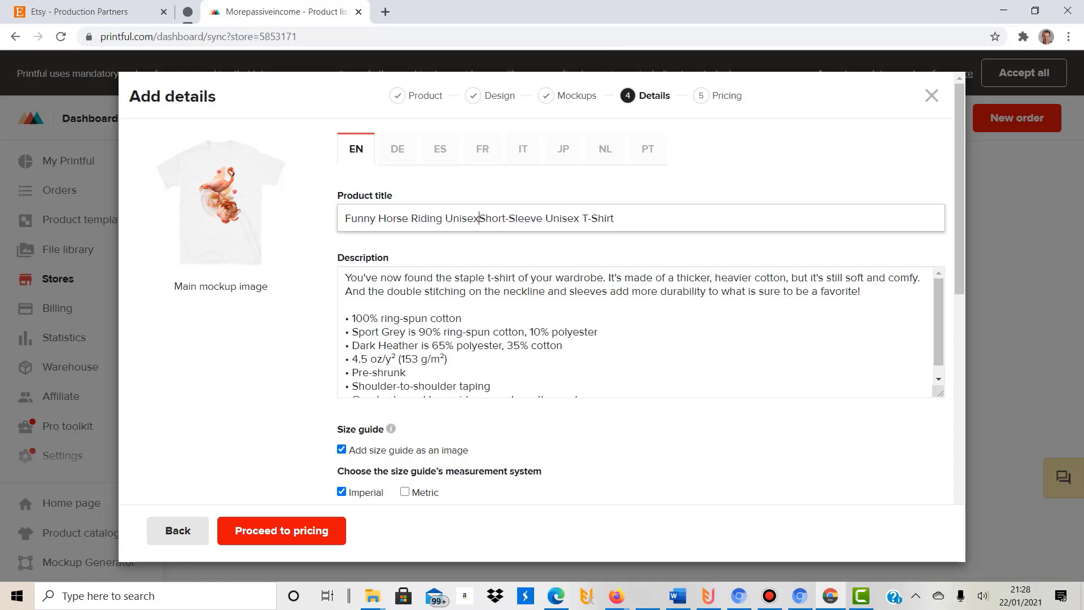
type(" pe")
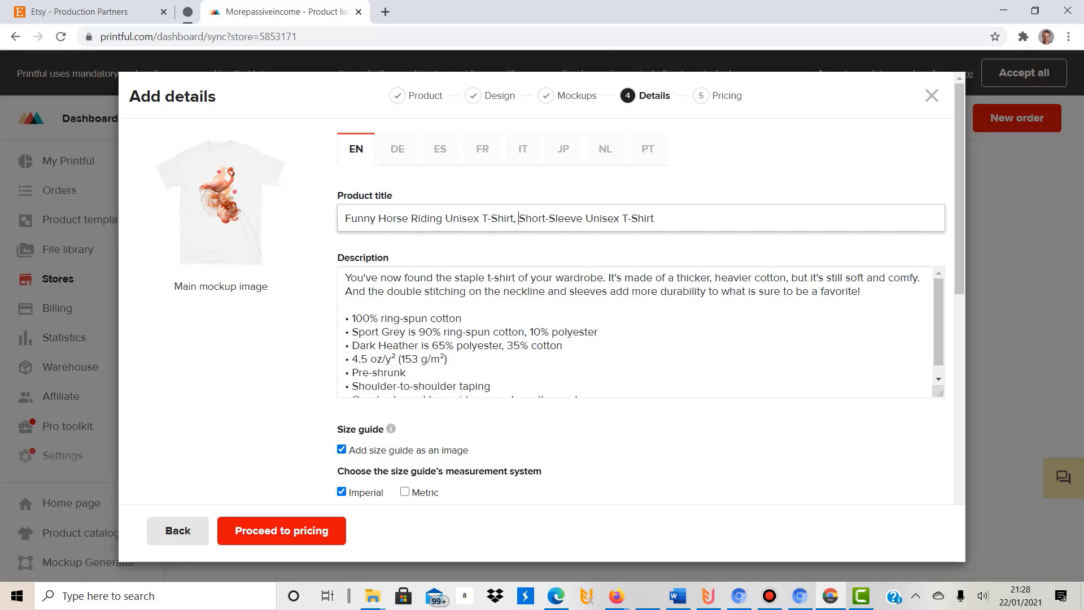
key("Delete")
key("Delete")
key("Delete")
key("Delete")
key("Delete")
key("Delete")
key("Delete")
key("Delete")
key("Delete")
key("Delete")
key("Delete")
key("Delete")
key("Delete")
key("Delete")
key("Delete")
key("Delete")
key("Delete")
key("Delete")
key("Delete")
key("Delete")
key("Delete")
key("Delete")
key("Delete")
key("Delete")
key("Delete")
key("Delete")
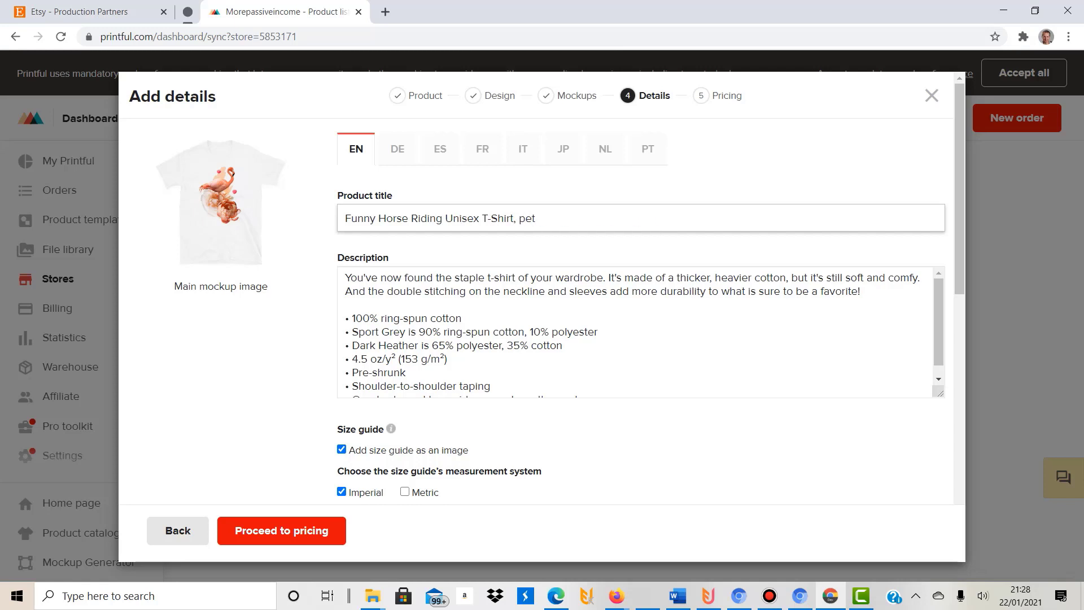
type("rfect for everyone who loves hors")
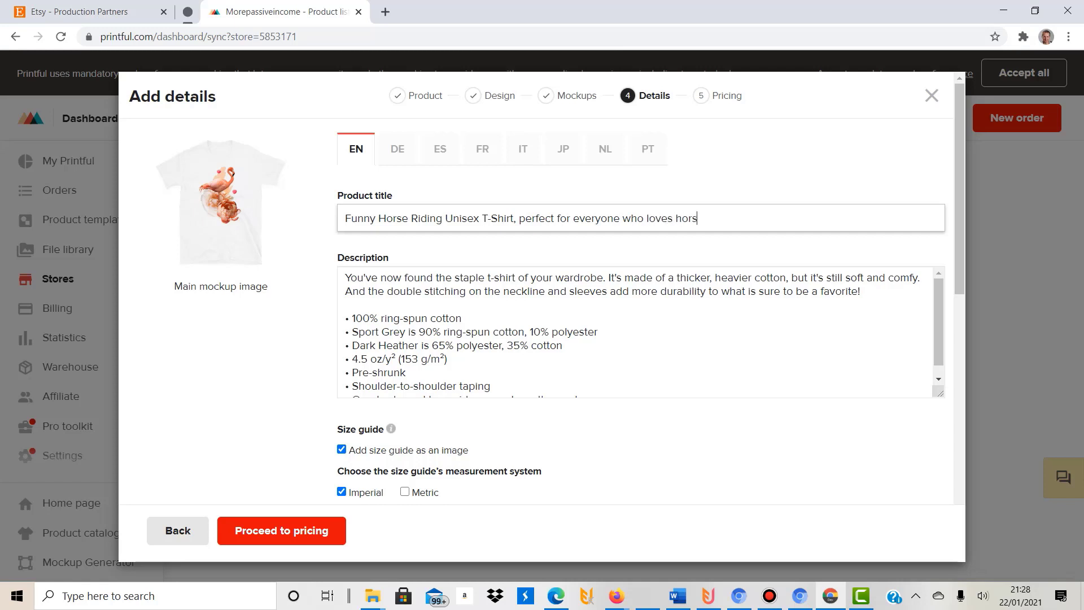
type("es, ....")
Read through the shirt's default product description, from the introduction to the last bullet
scroll(641, 332, "down", 1)
scroll(640, 332, "up", 1)
scroll(641, 331, "down", 1)
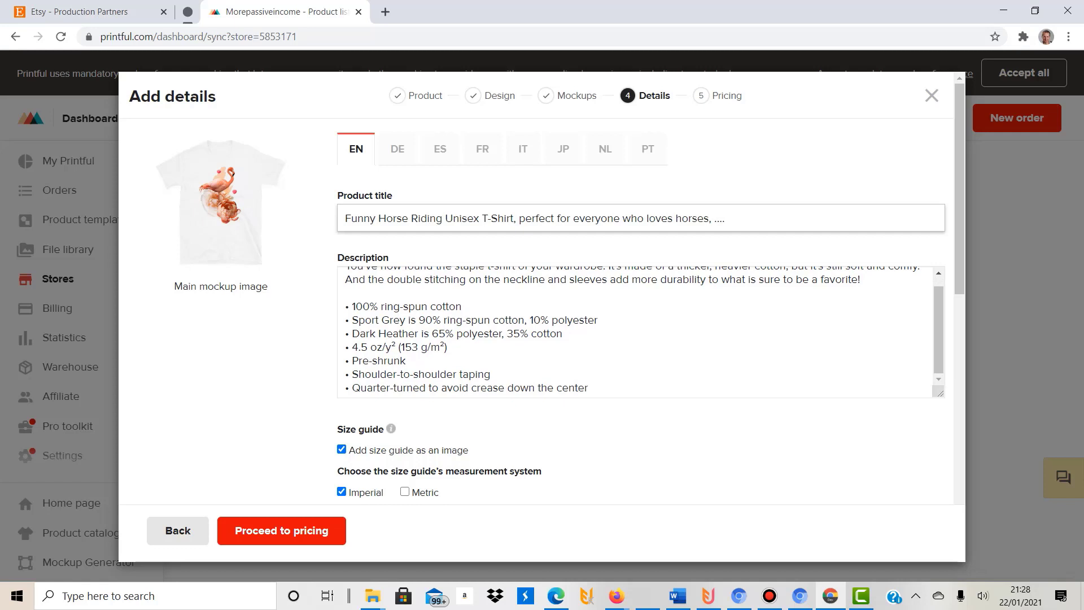
scroll(641, 332, "up", 1)
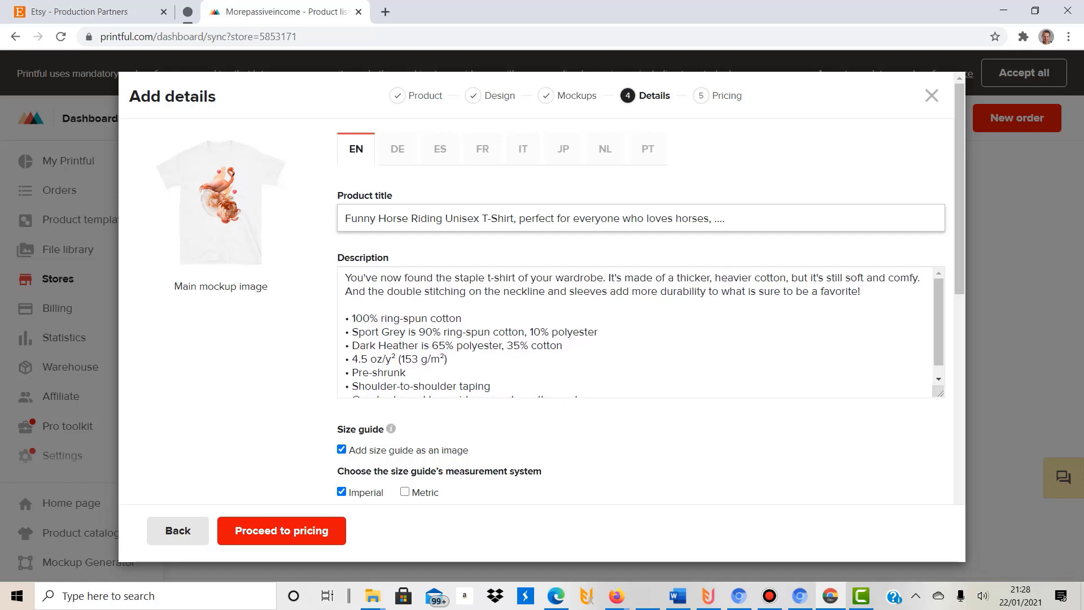
scroll(641, 332, "down", 1)
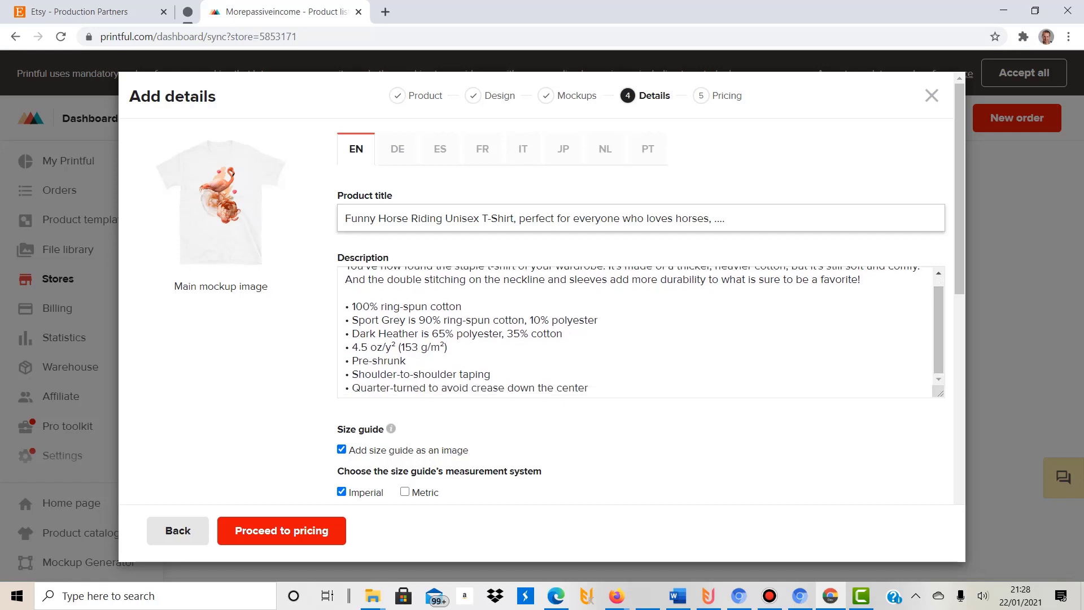
left_click_drag(591, 389, 338, 264)
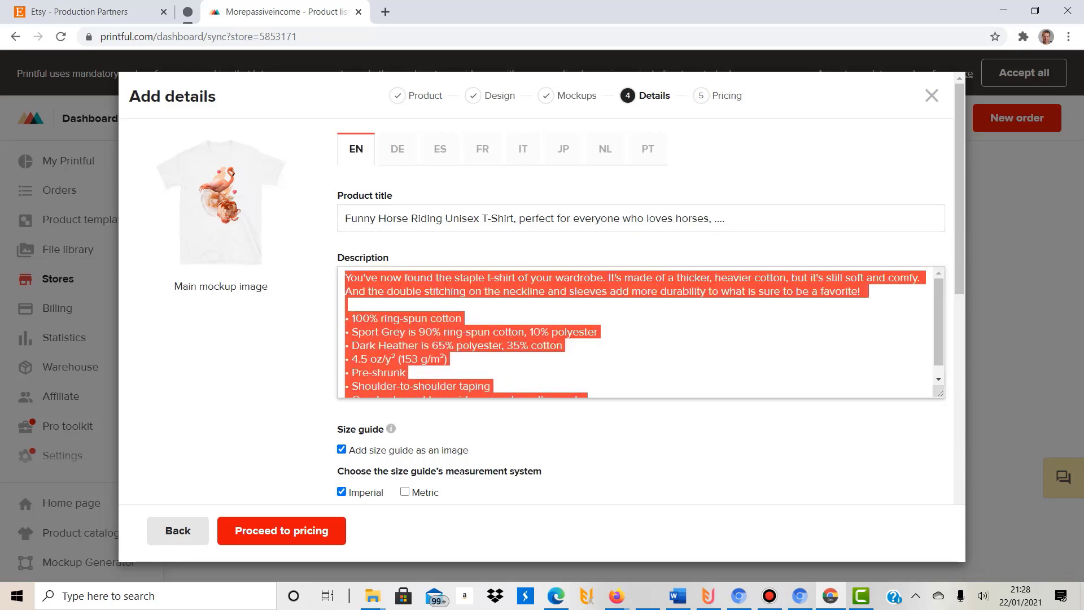
left_click(285, 339)
Review the size guide preview and add Metric to its measurement systems alongside Imperial
scroll(285, 339, "down", 2)
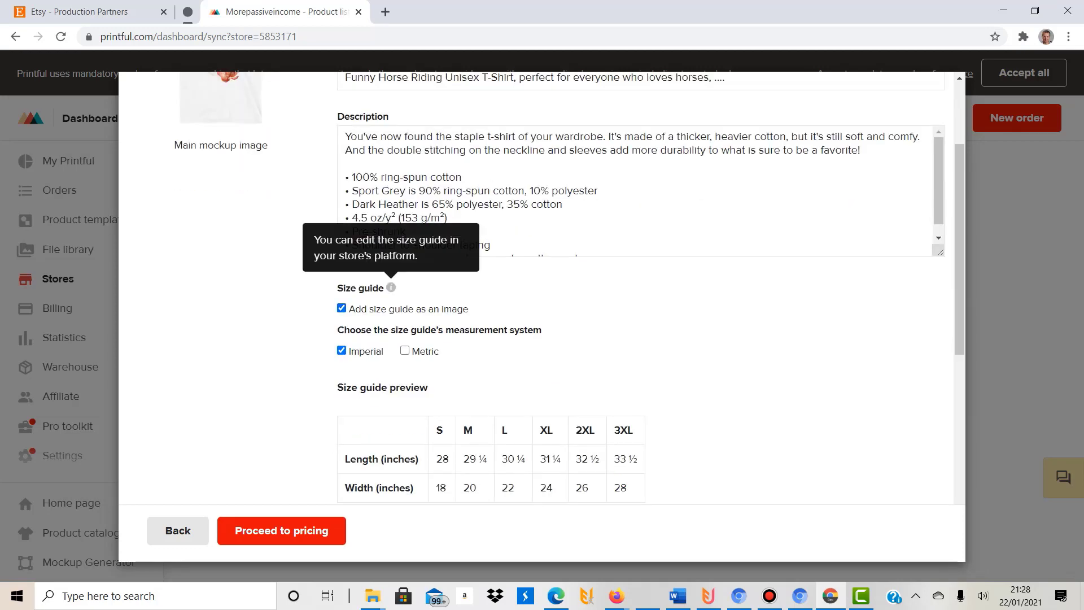
scroll(342, 307, "down", 3)
scroll(649, 288, "up", 1)
left_click_drag(436, 318, 628, 347)
left_click(680, 344)
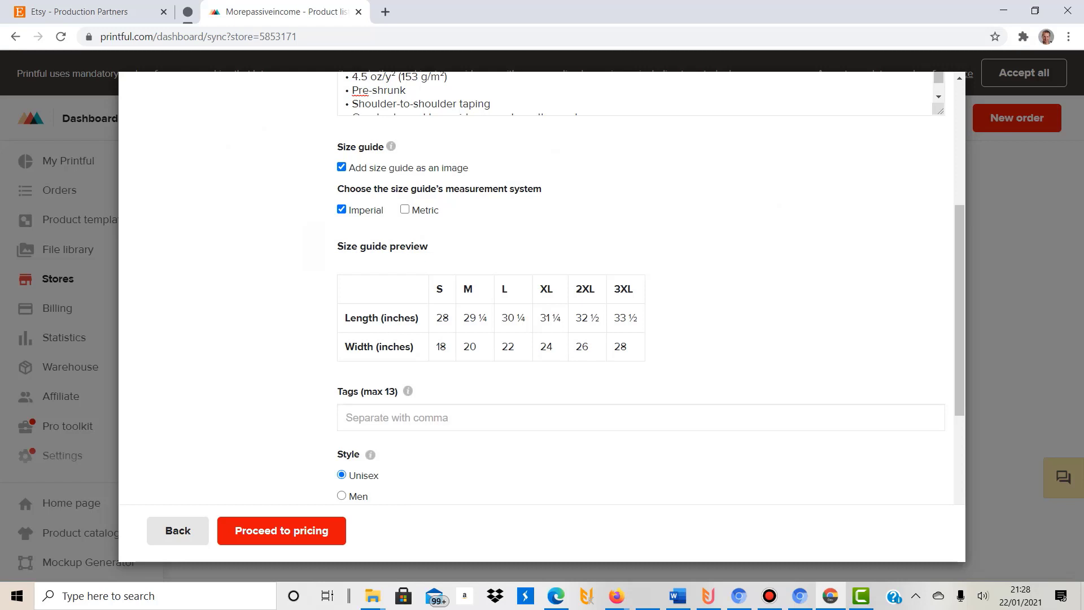
left_click_drag(349, 318, 420, 317)
left_click_drag(366, 347, 393, 347)
left_click(394, 346)
left_click(404, 210)
Add the tags horse, horses and horse riding to the product and proceed to pricing
scroll(650, 282, "down", 1)
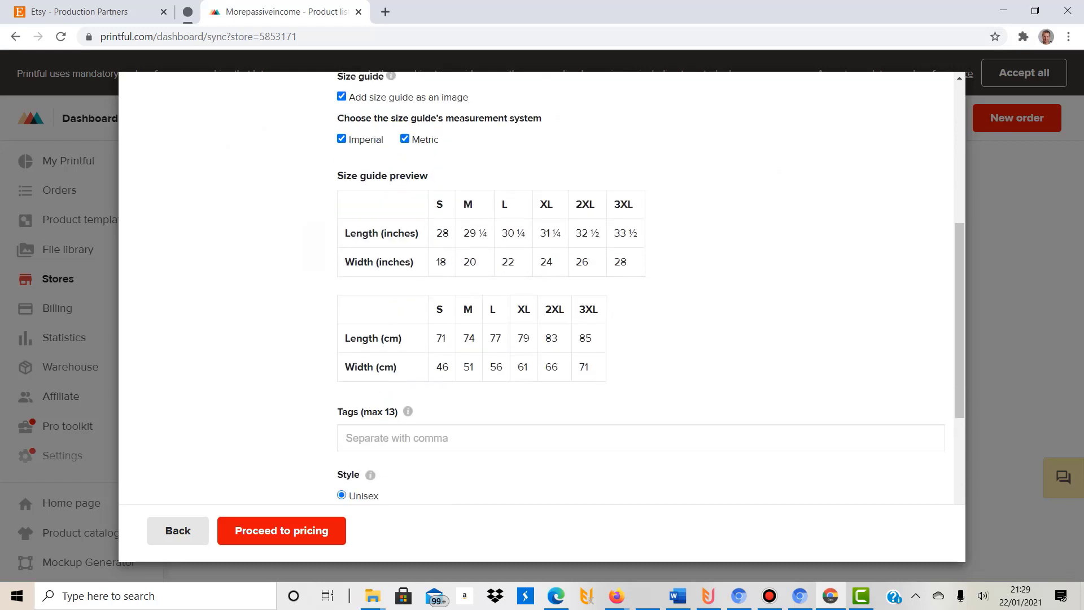
scroll(539, 288, "down", 3)
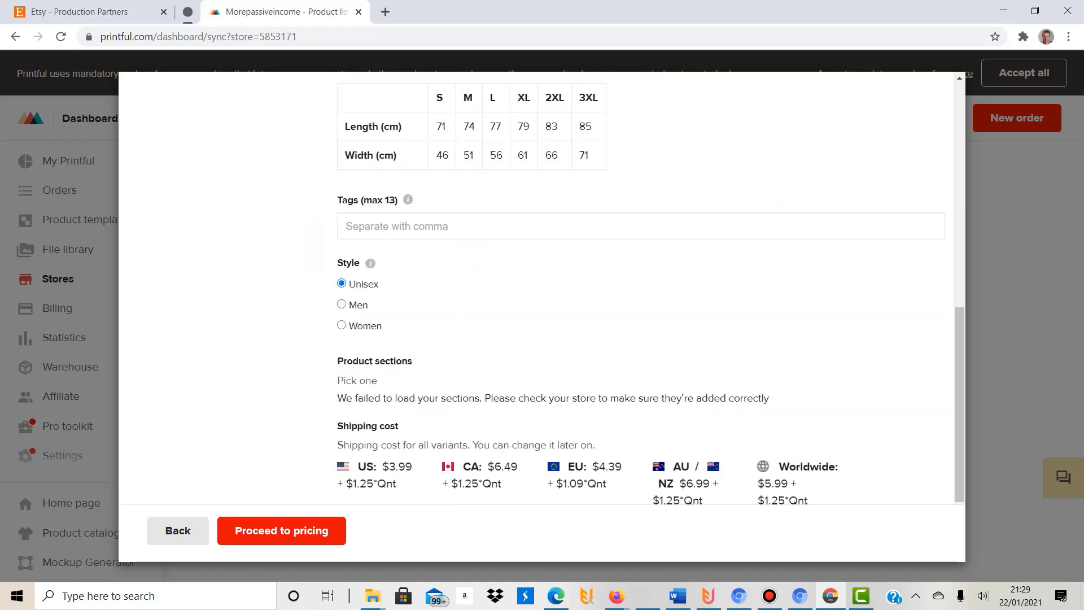
left_click(347, 226)
type("horse,h")
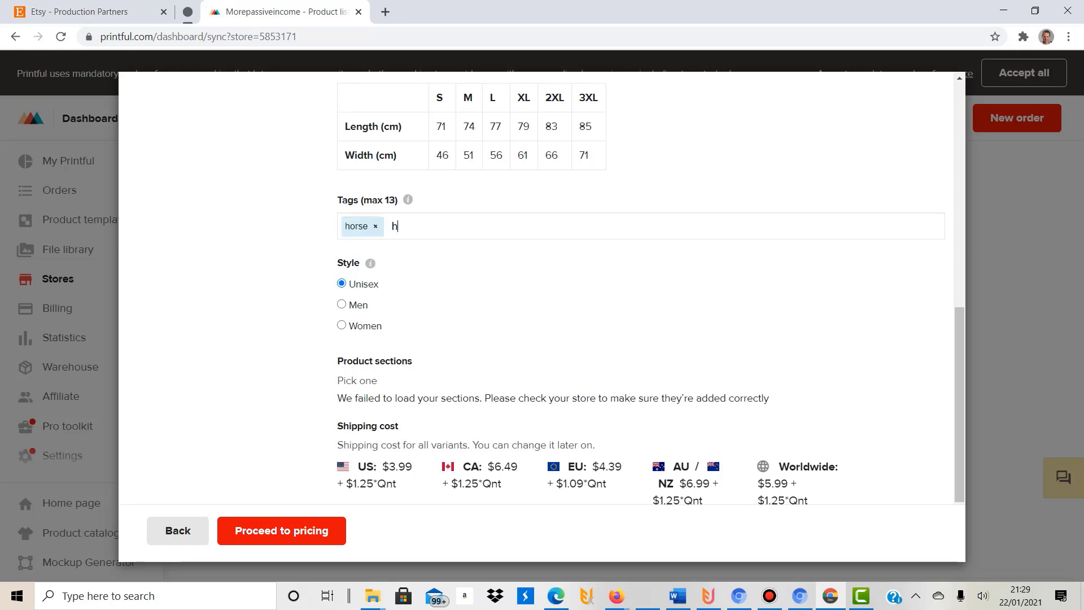
type("orses,horse rid")
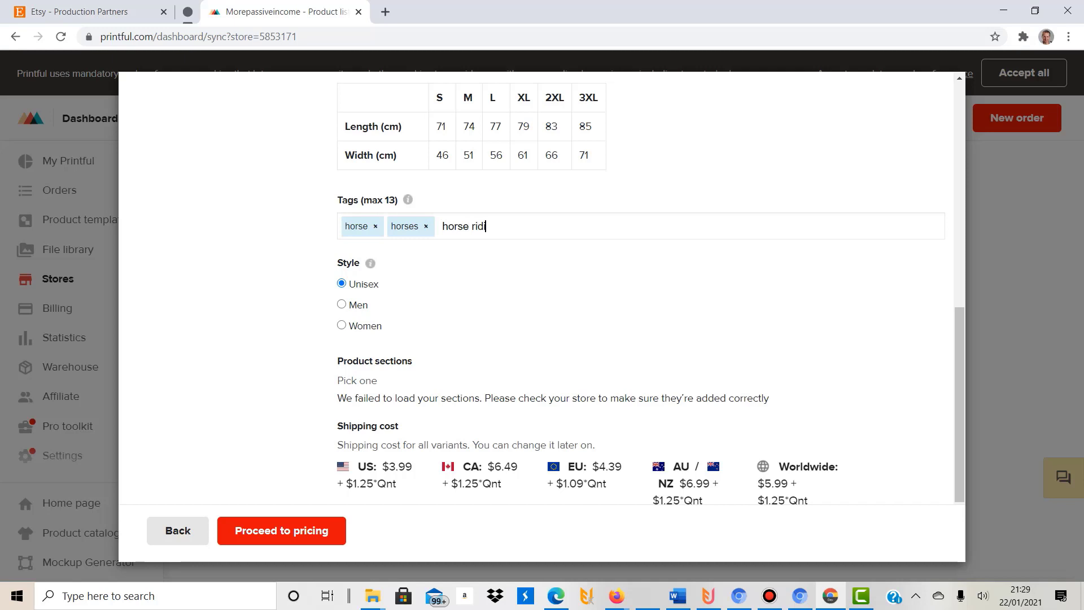
type("ing,")
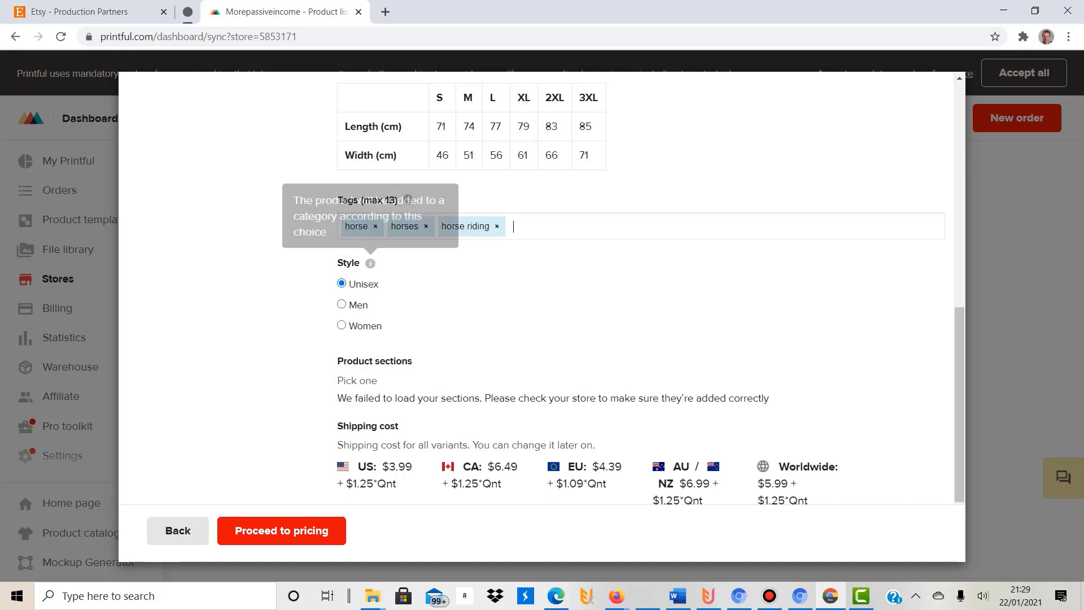
scroll(649, 282, "down", 2)
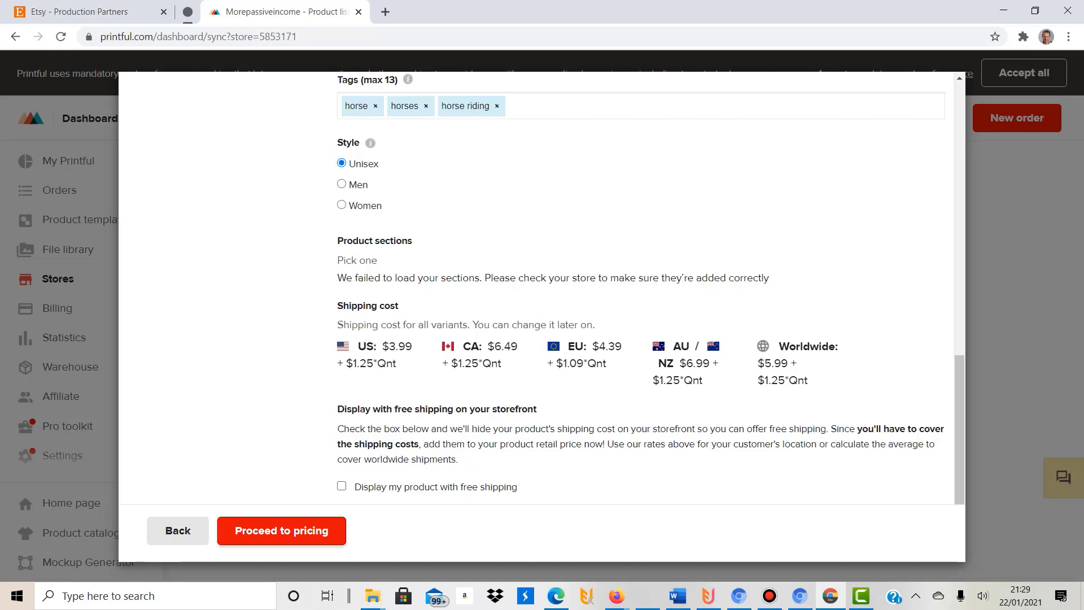
left_click(281, 530)
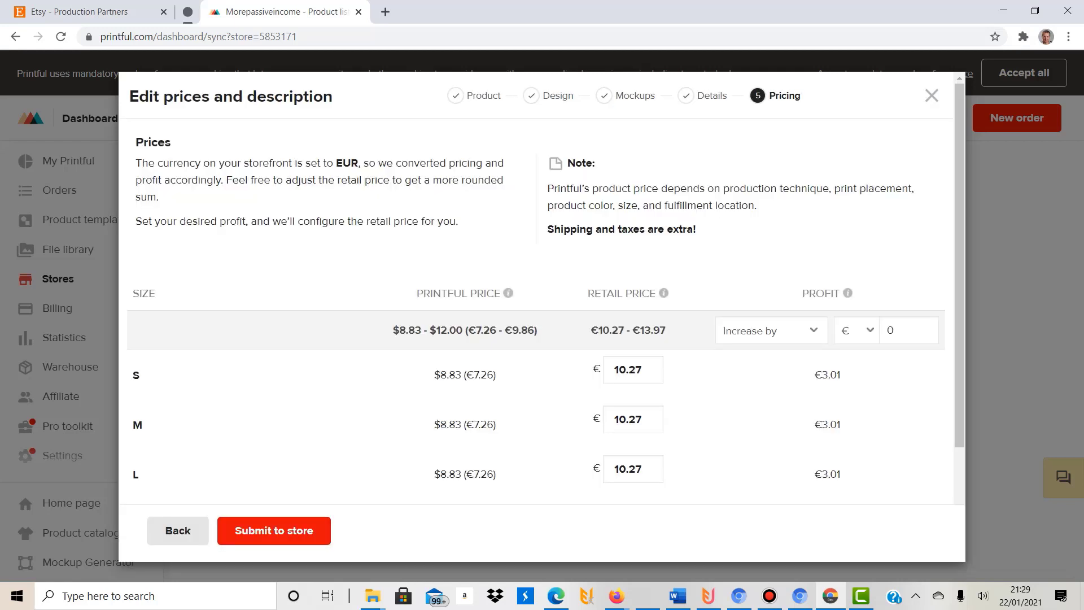
Examine the Printful price, retail price and profit for each shirt size
scroll(655, 378, "down", 3)
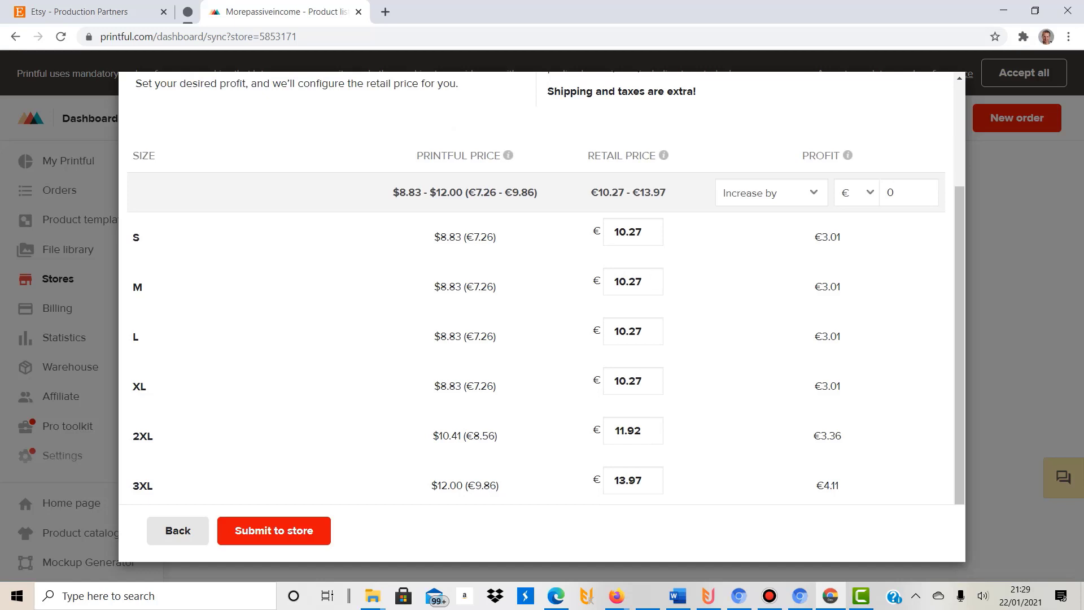
left_click_drag(417, 156, 133, 155)
left_click_drag(441, 237, 474, 286)
left_click(474, 287)
left_click_drag(815, 237, 840, 237)
left_click(838, 239)
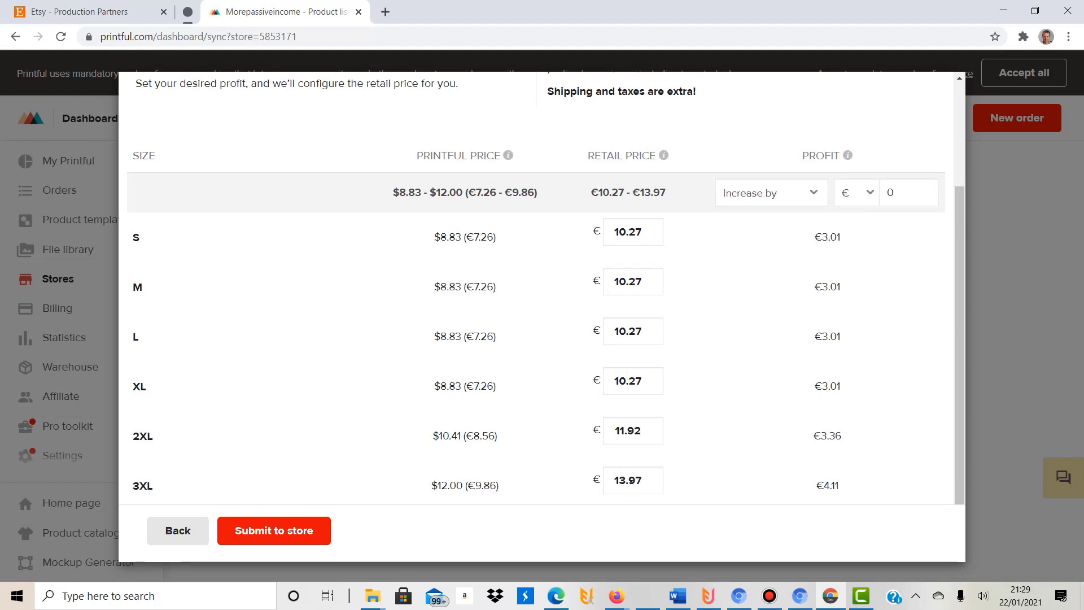
left_click_drag(814, 287, 840, 286)
left_click(840, 288)
mouse_move(508, 155)
Set the retail price of all sizes from S to 3XL to €14.9
double_click(633, 232)
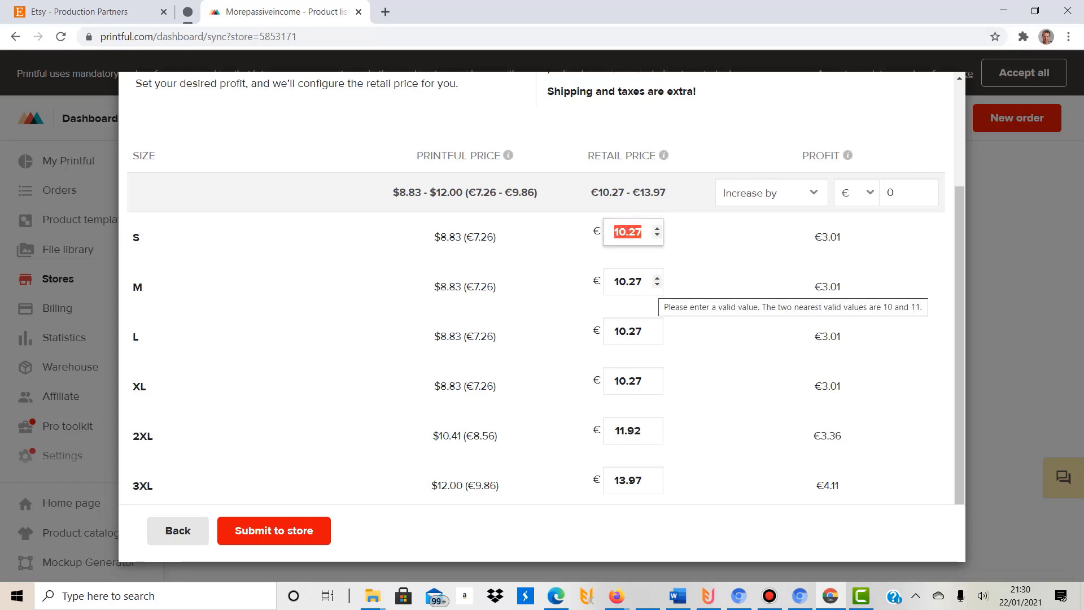
type("14.9")
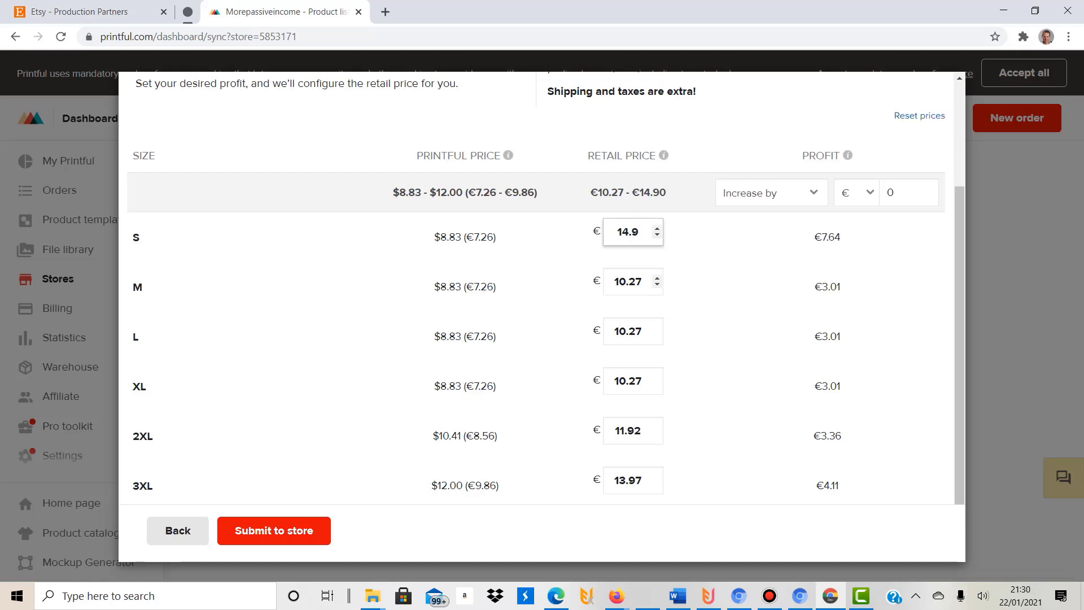
key("Tab")
type("14.9")
key("Tab")
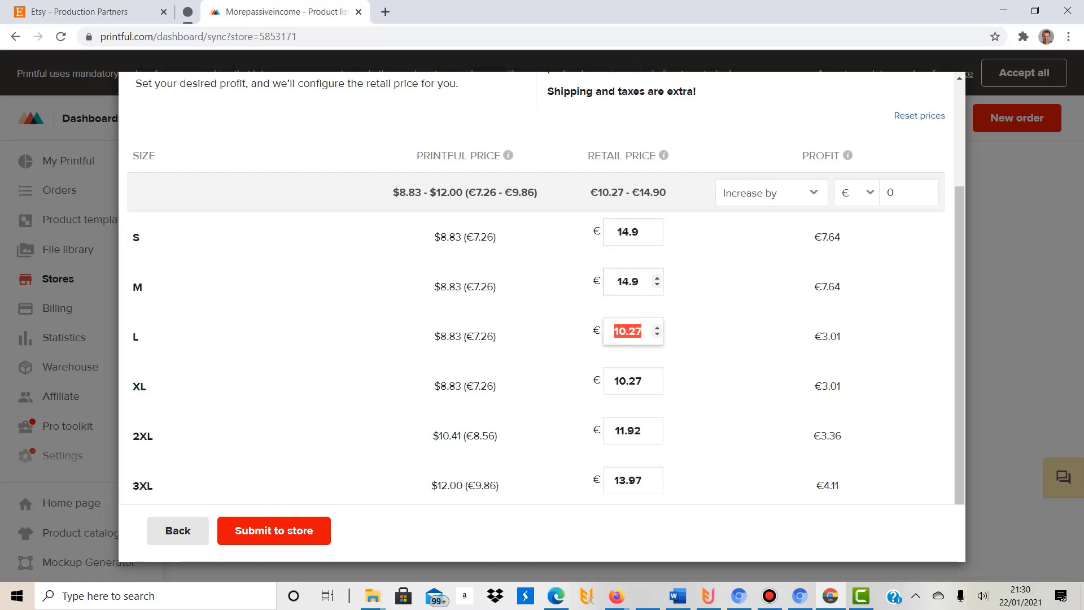
type("14.9")
key("Tab")
type("14.9")
key("Tab")
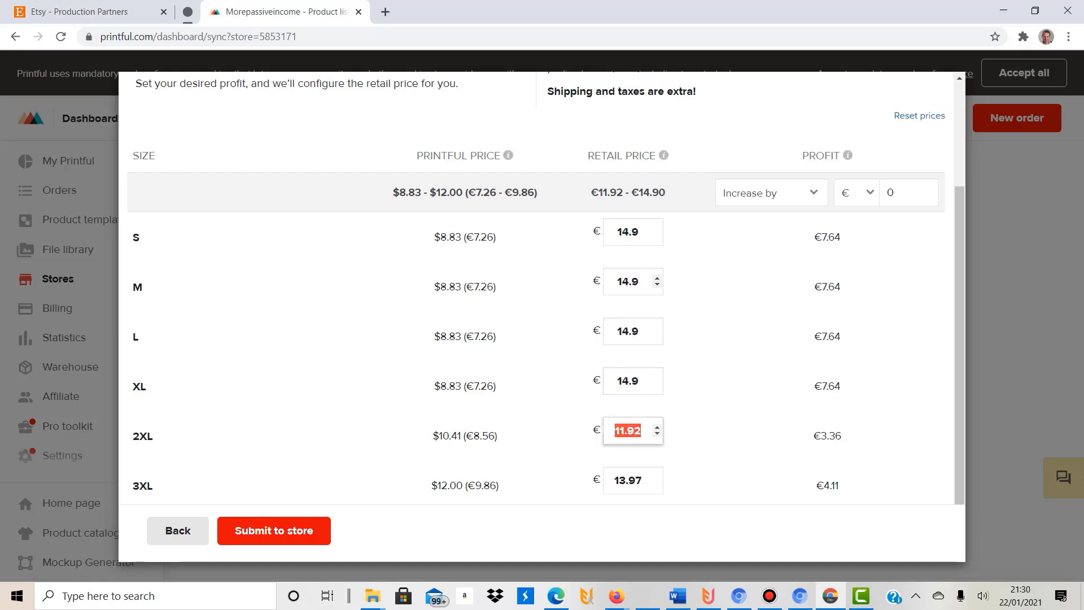
type("14.9")
key("Tab")
type("14.9")
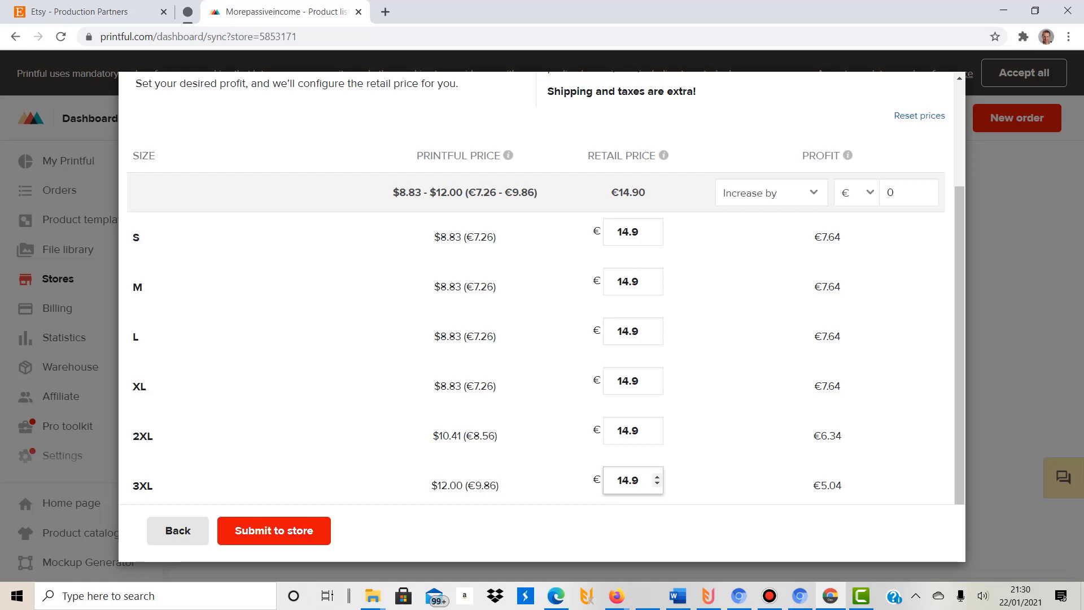
Raise the retail price of size 2XL to €16.9 and of size 3XL to €17.9
key("shift+Tab")
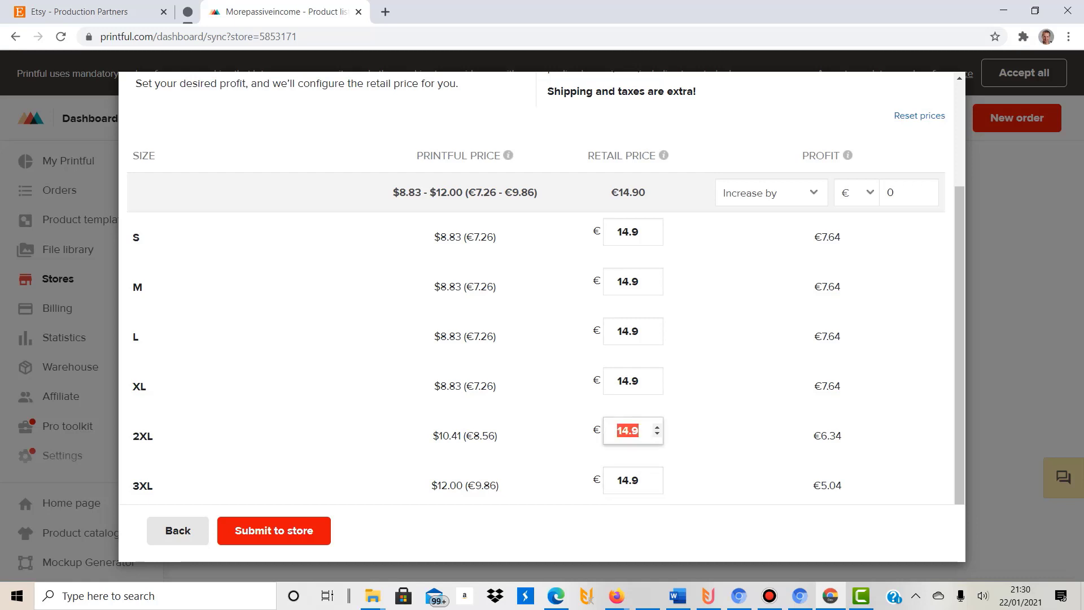
type("16.9")
key("Tab")
type("17")
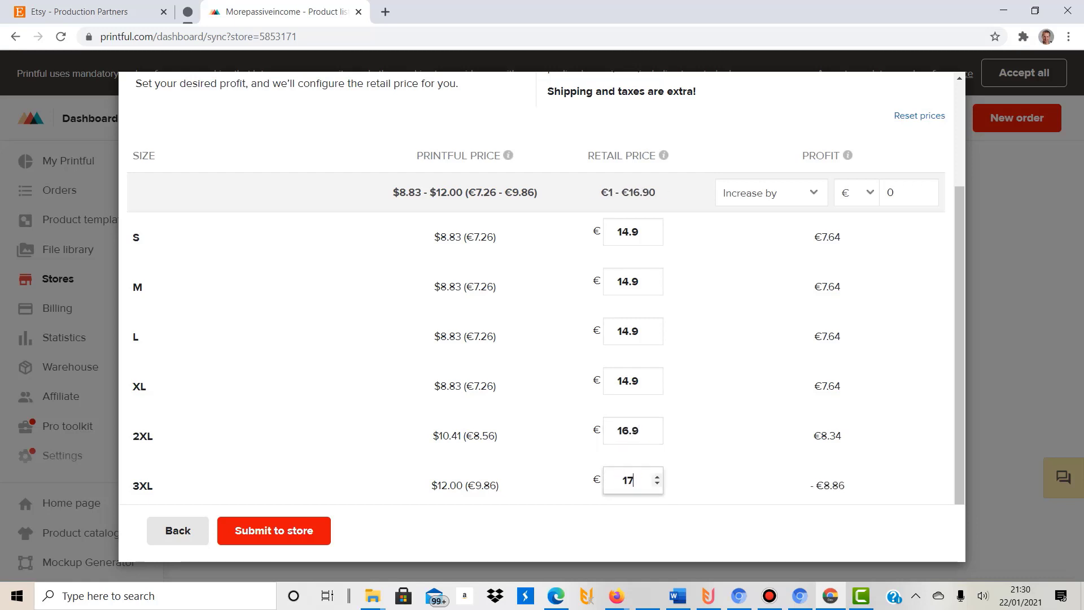
type(".9")
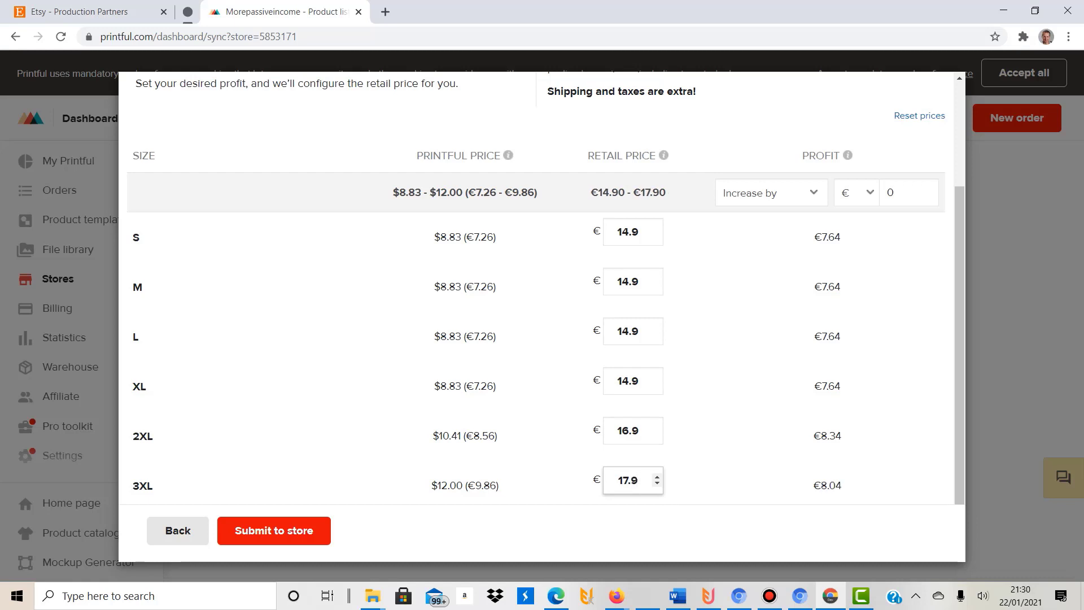
left_click_drag(827, 237, 828, 287)
left_click(828, 287)
left_click_drag(841, 337, 813, 337)
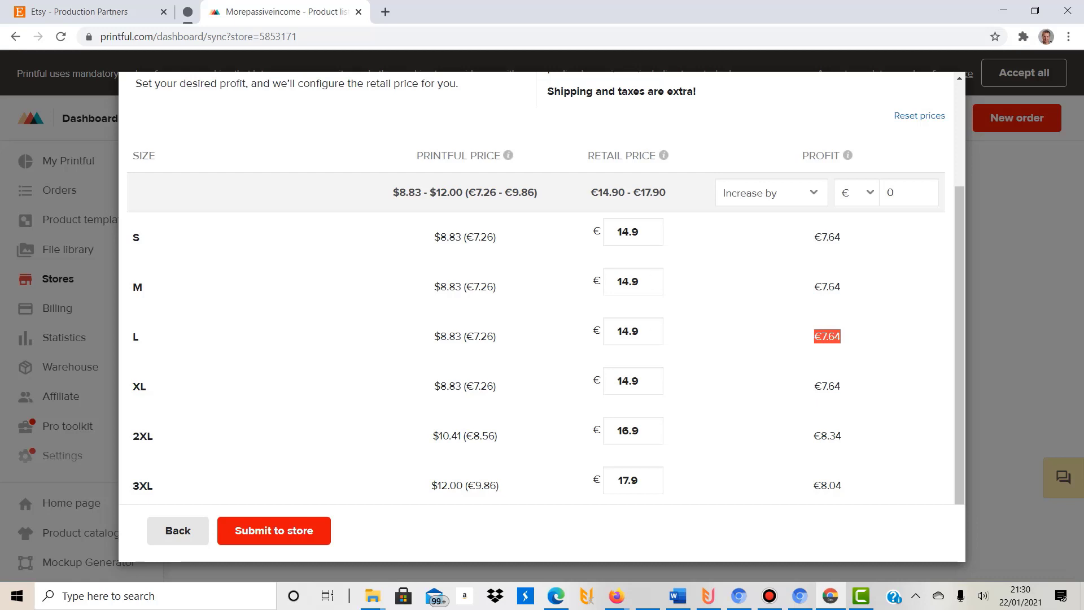
Raise the retail price of sizes S, M, L and XL to €19.9 each
double_click(628, 232)
type("19.9")
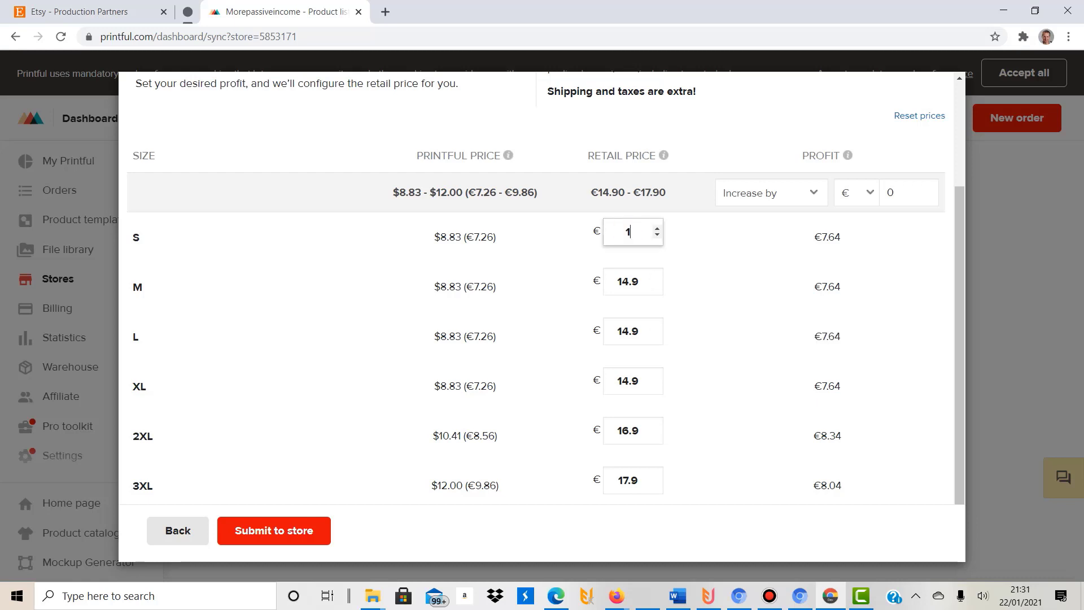
key("Tab")
type("19.9")
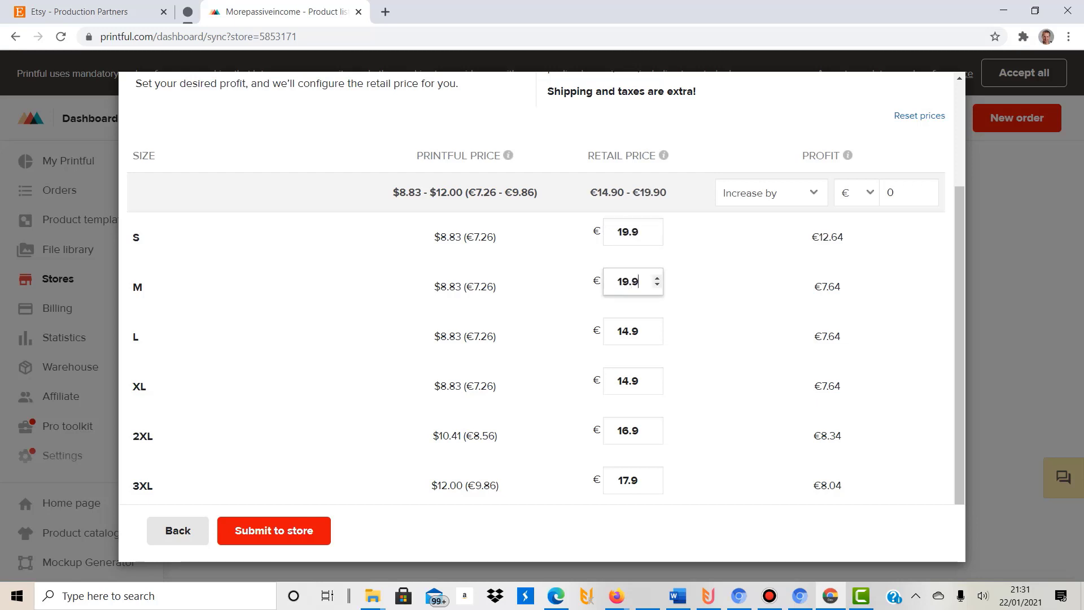
key("Tab")
type("19.")
key("Tab")
type("19.9")
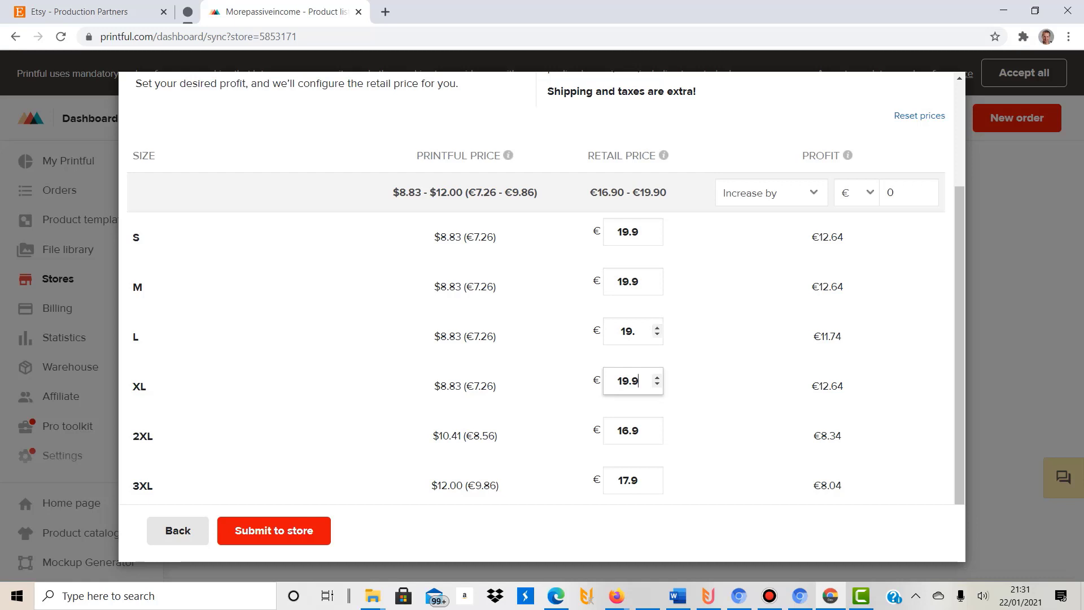
left_click(640, 331)
type("9")
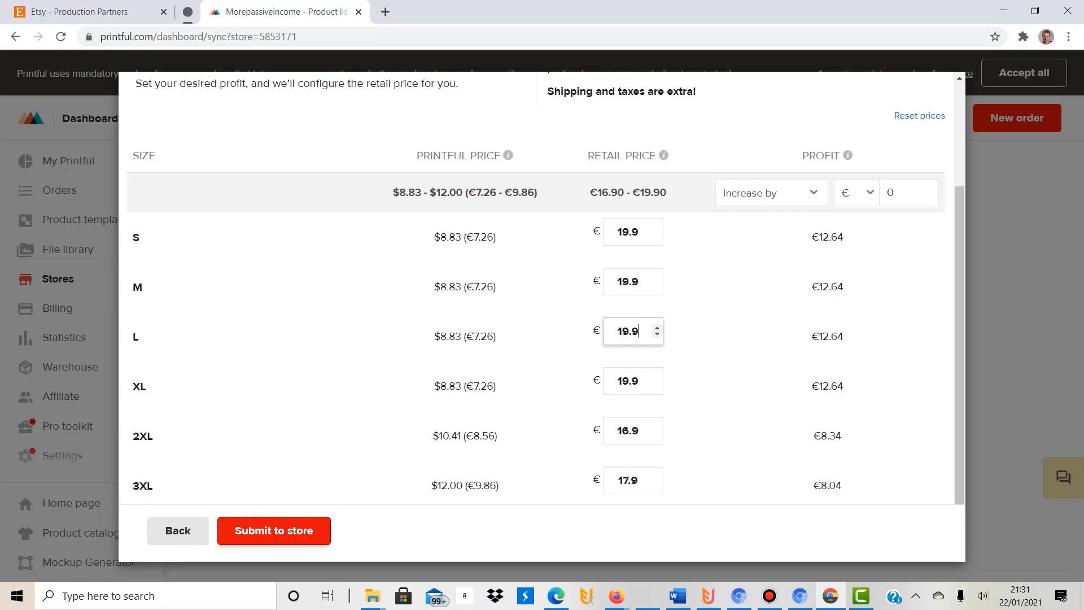
Submit the priced T-shirt to the store and check the upload progress on the store page
left_click(274, 530)
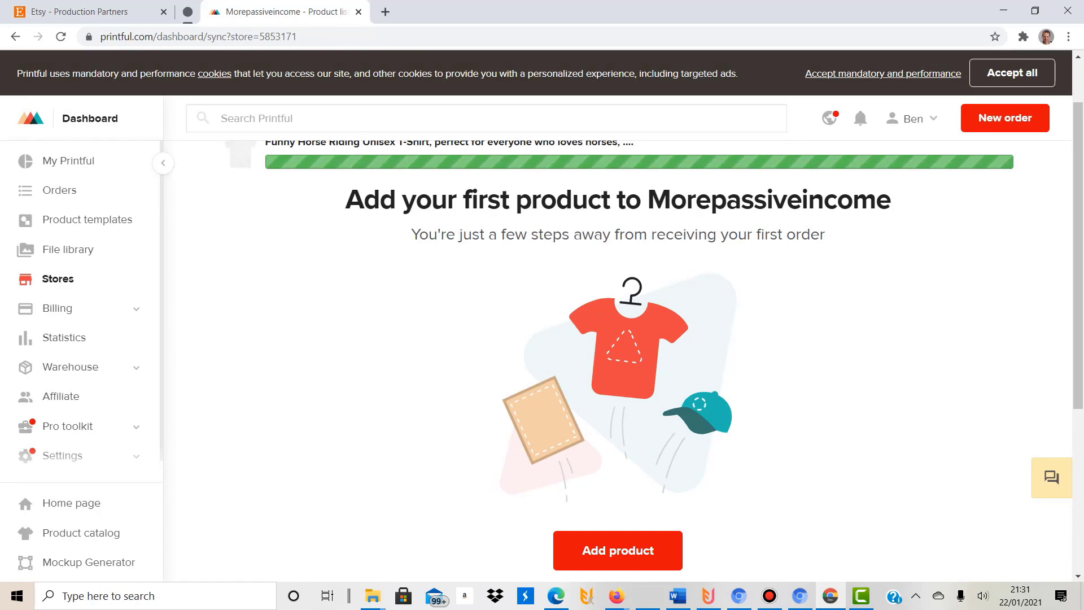
scroll(617, 316, "down", 4)
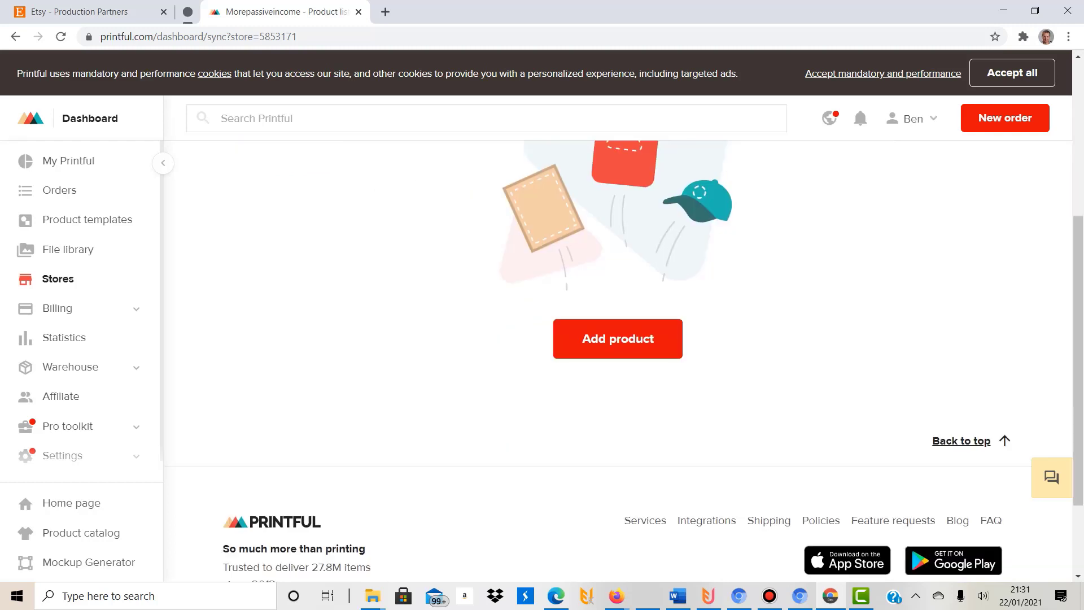
scroll(618, 316, "up", 5)
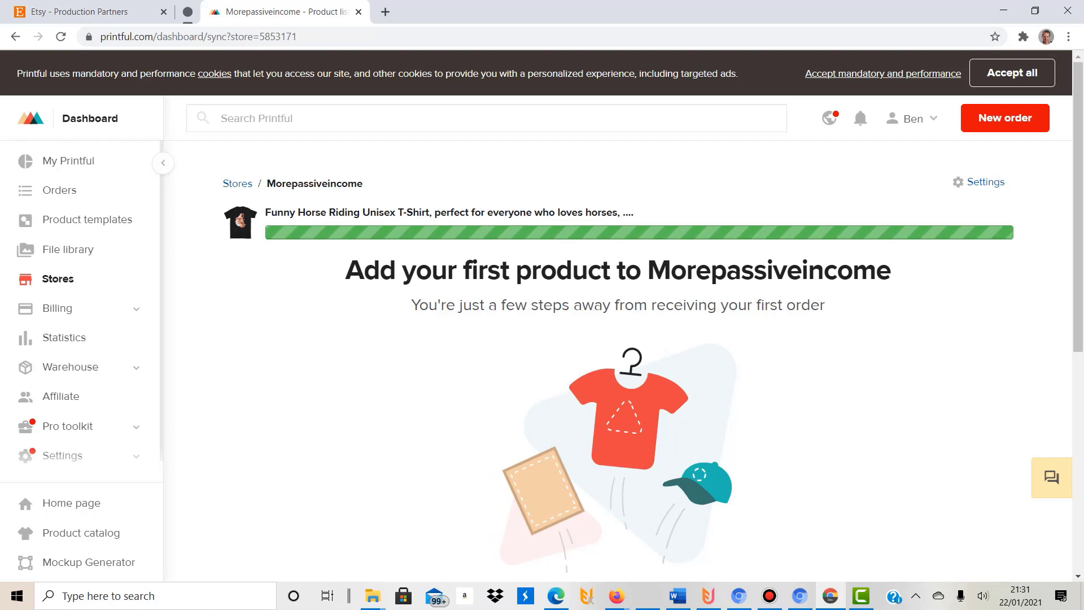
scroll(618, 362, "down", 7)
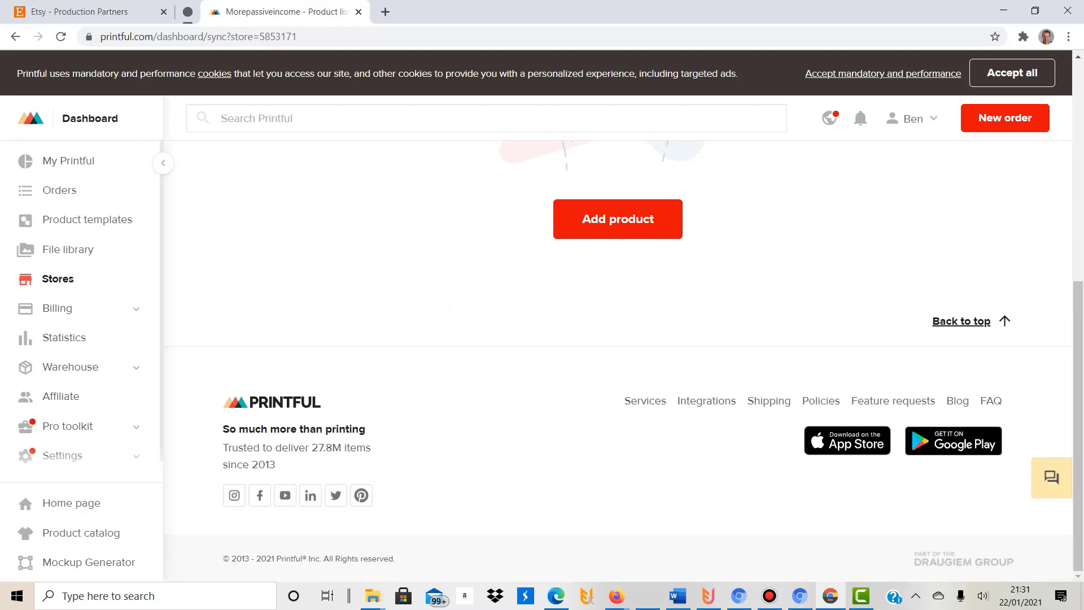
scroll(618, 361, "up", 5)
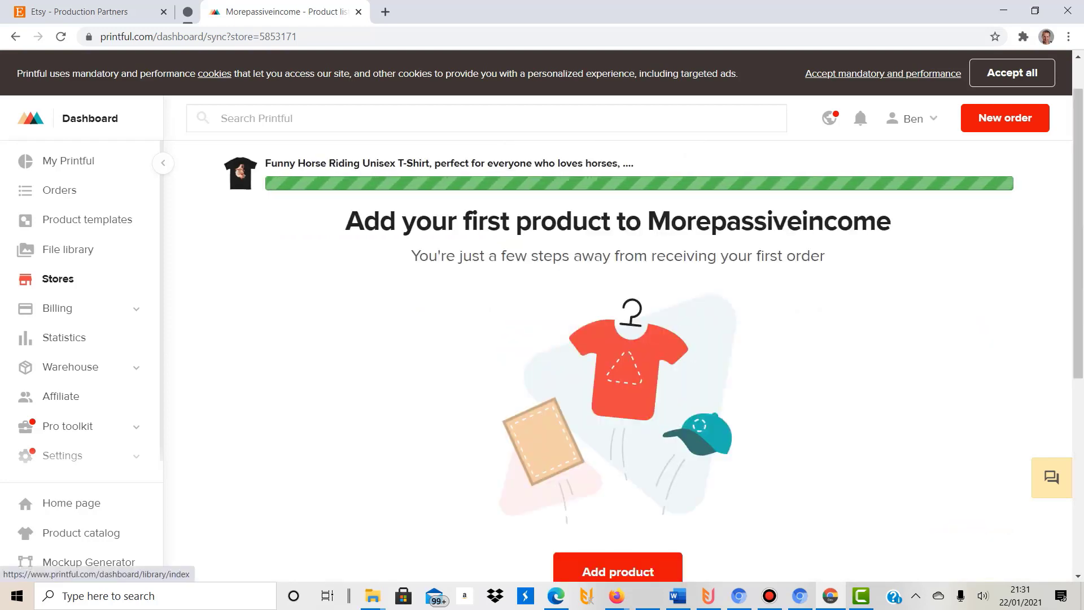
Reopen the Morepassiveincome store from the stores overview and view the T-shirt's entry in its product list
left_click(57, 278)
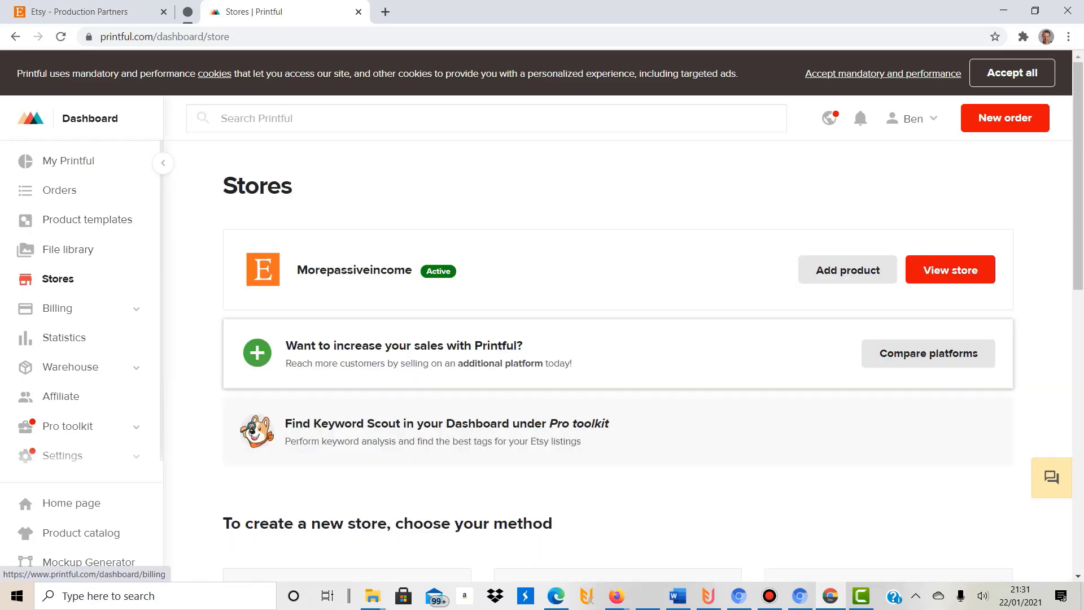
left_click(950, 270)
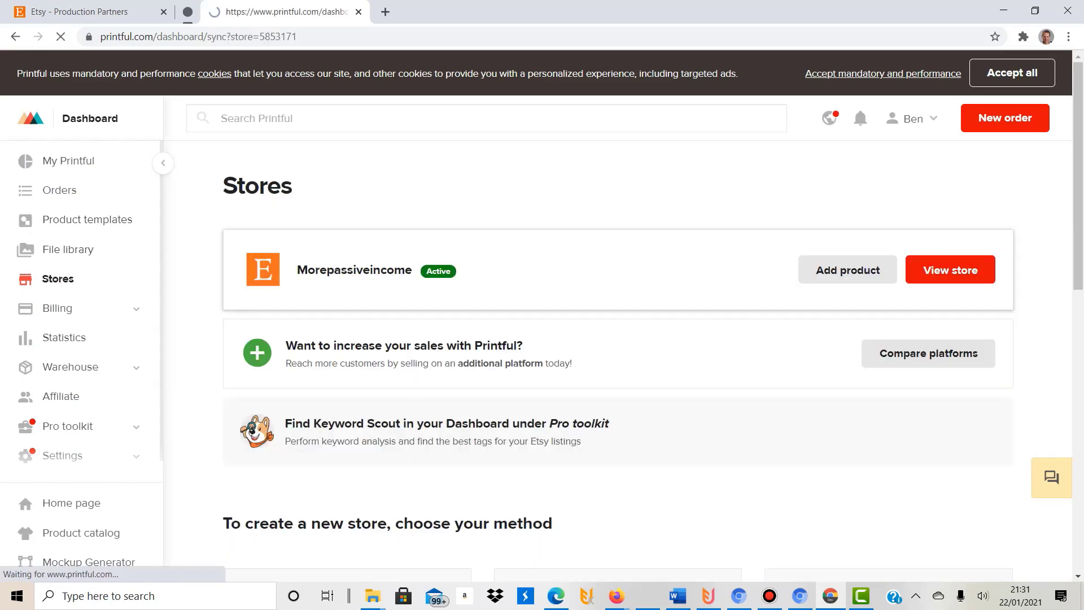
scroll(618, 360, "down", 5)
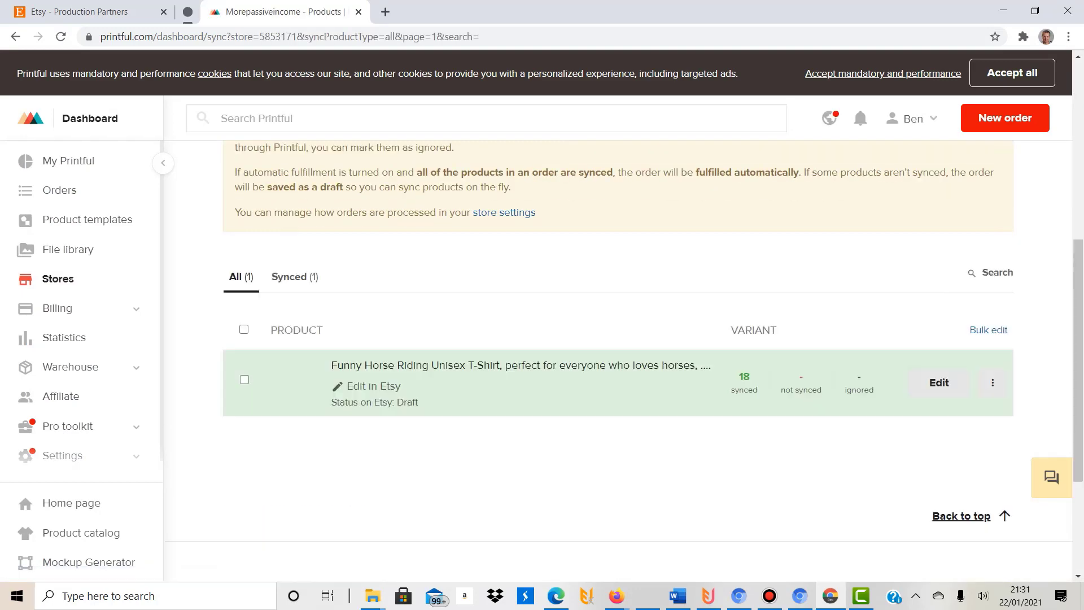